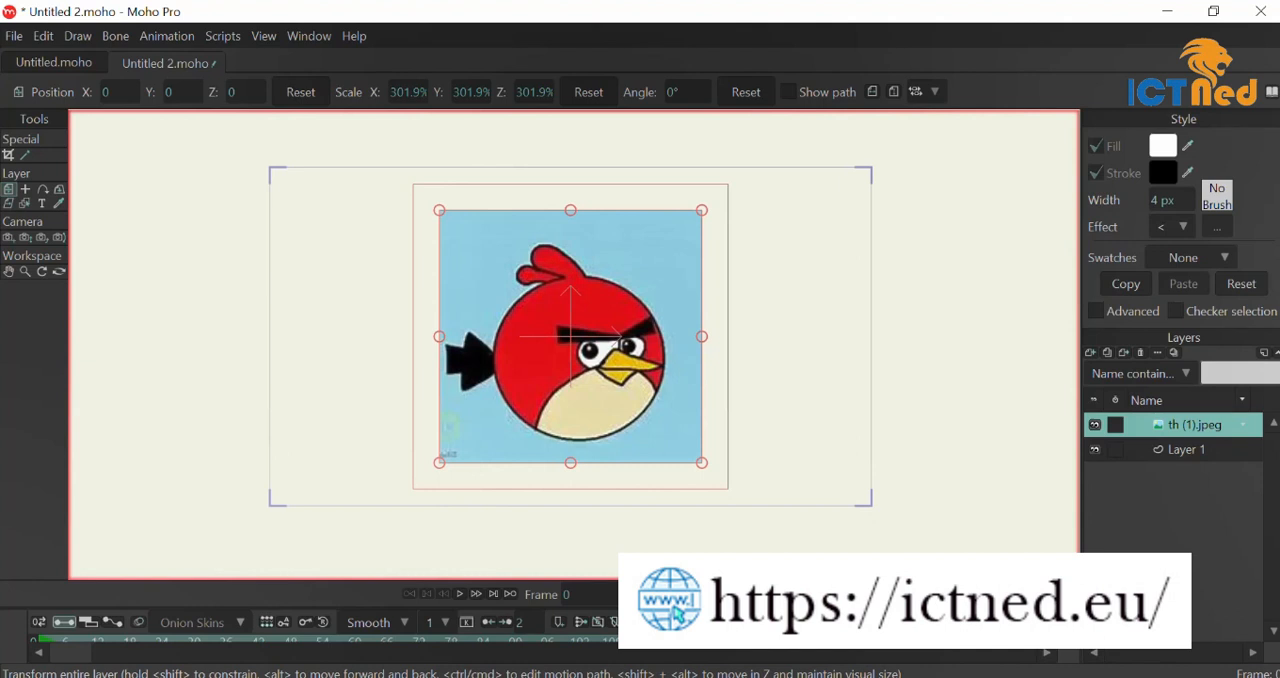
Select Layer 1 and scale it up uniformly to about 124.3%.
left_click(1201, 449)
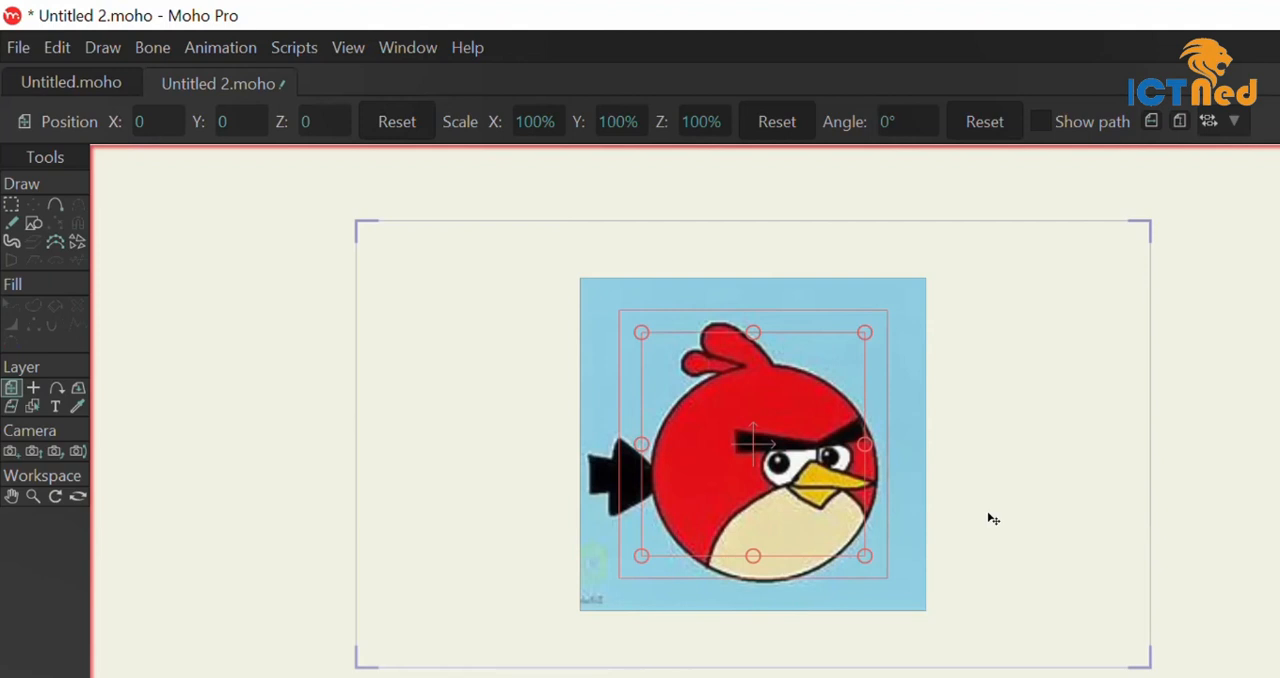
left_click_drag(864, 333, 900, 317)
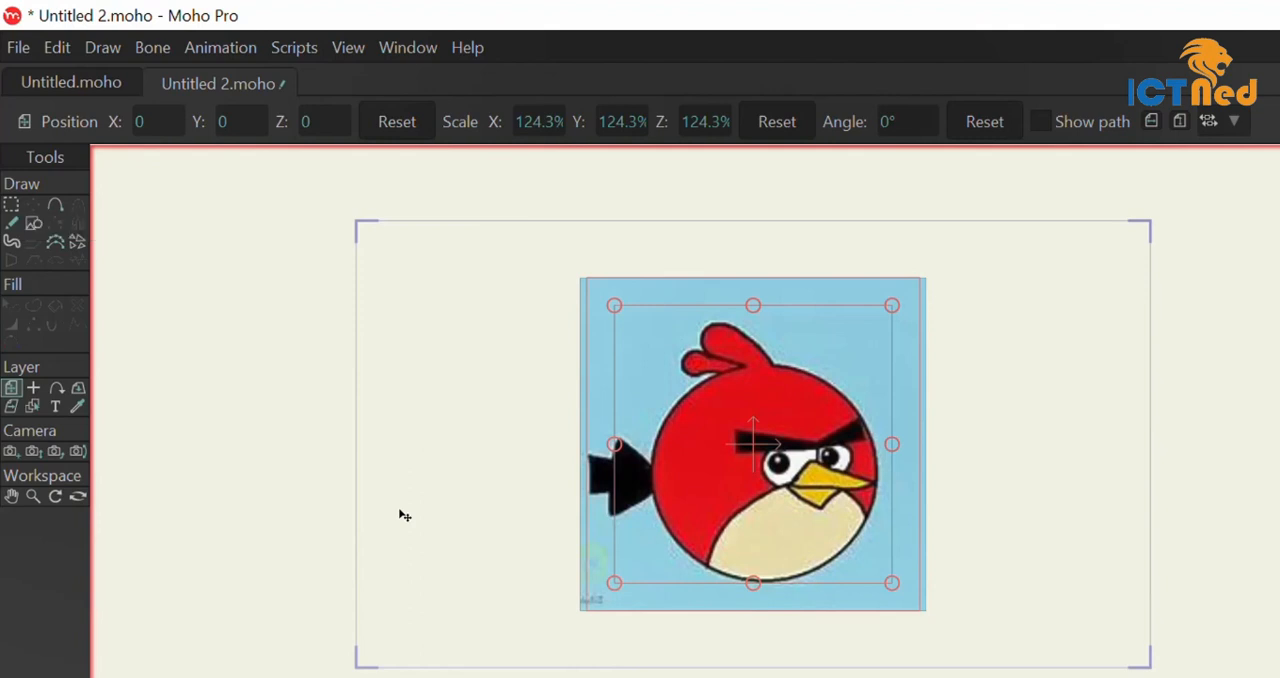
In a new document, draw a star above and right of the origin and a rectangle to the left of it.
key("ctrl+n")
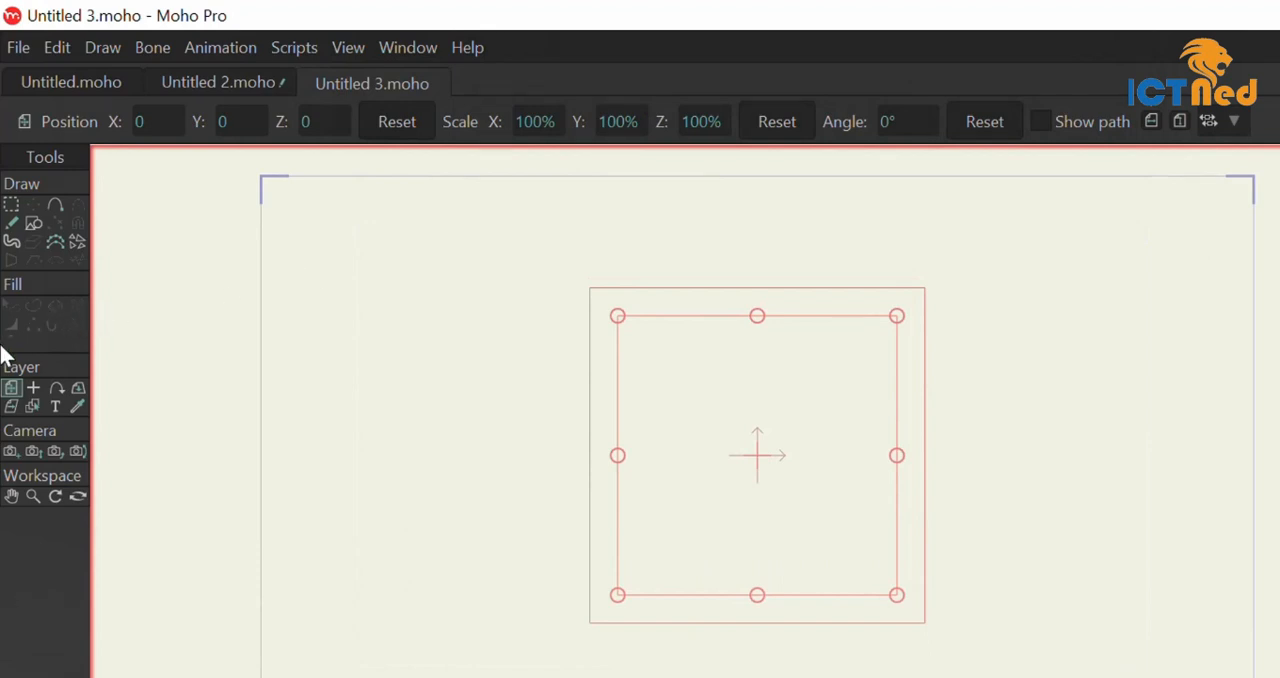
left_click(33, 223)
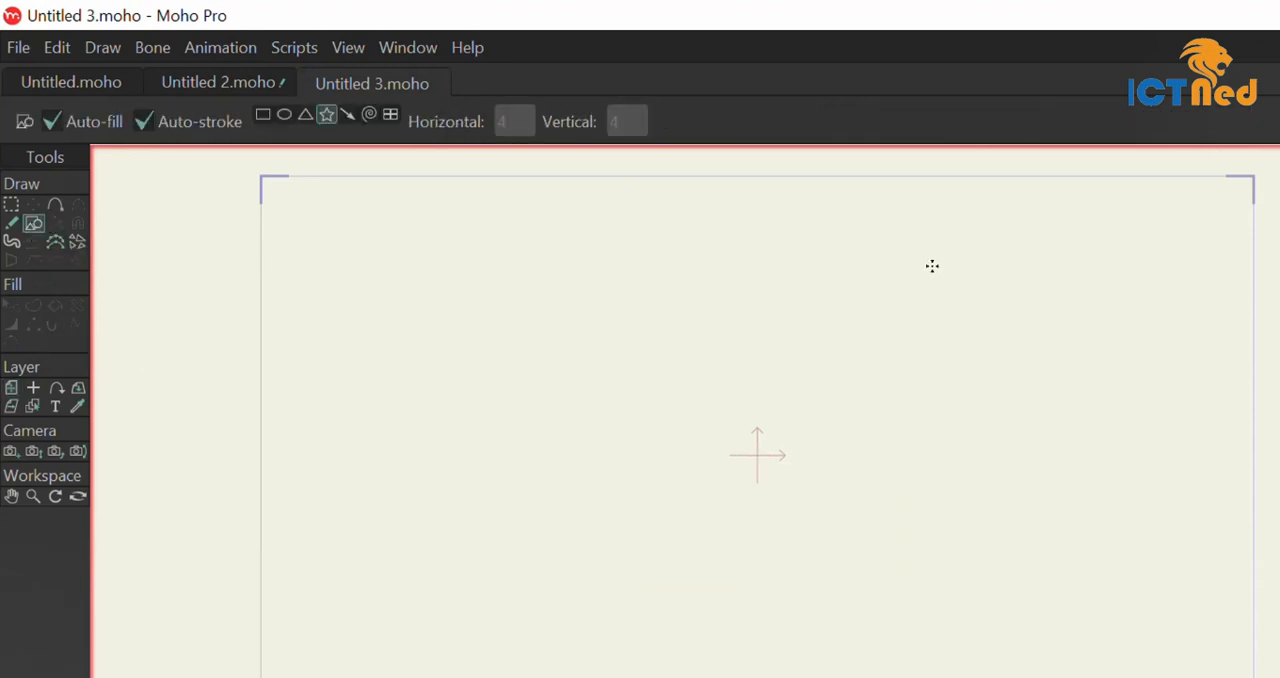
mouse_move(932, 266)
left_mouse_down()
mouse_move(996, 371)
mouse_move(934, 320)
mouse_move(955, 341)
left_mouse_up()
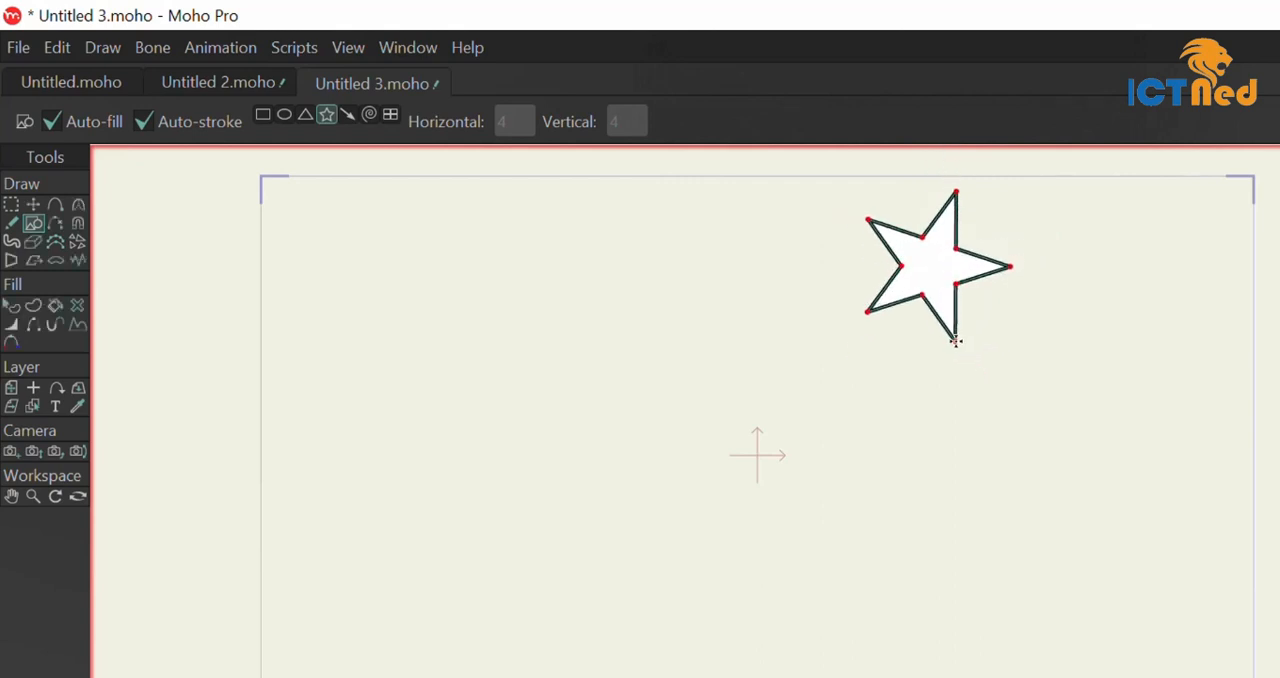
left_click(263, 113)
left_click_drag(384, 427, 493, 519)
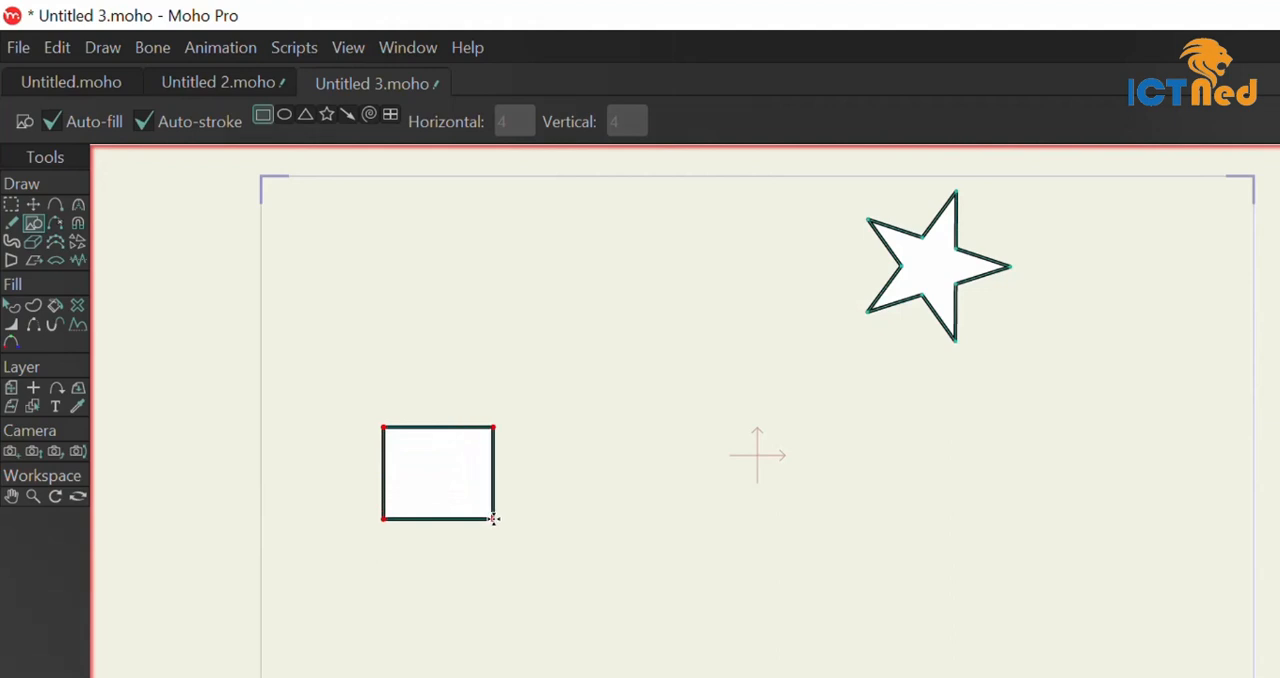
Delete the rectangle's shape, leaving its points, and recreate it from them with Paint Bucket set to both fill and stroke.
left_click(80, 307)
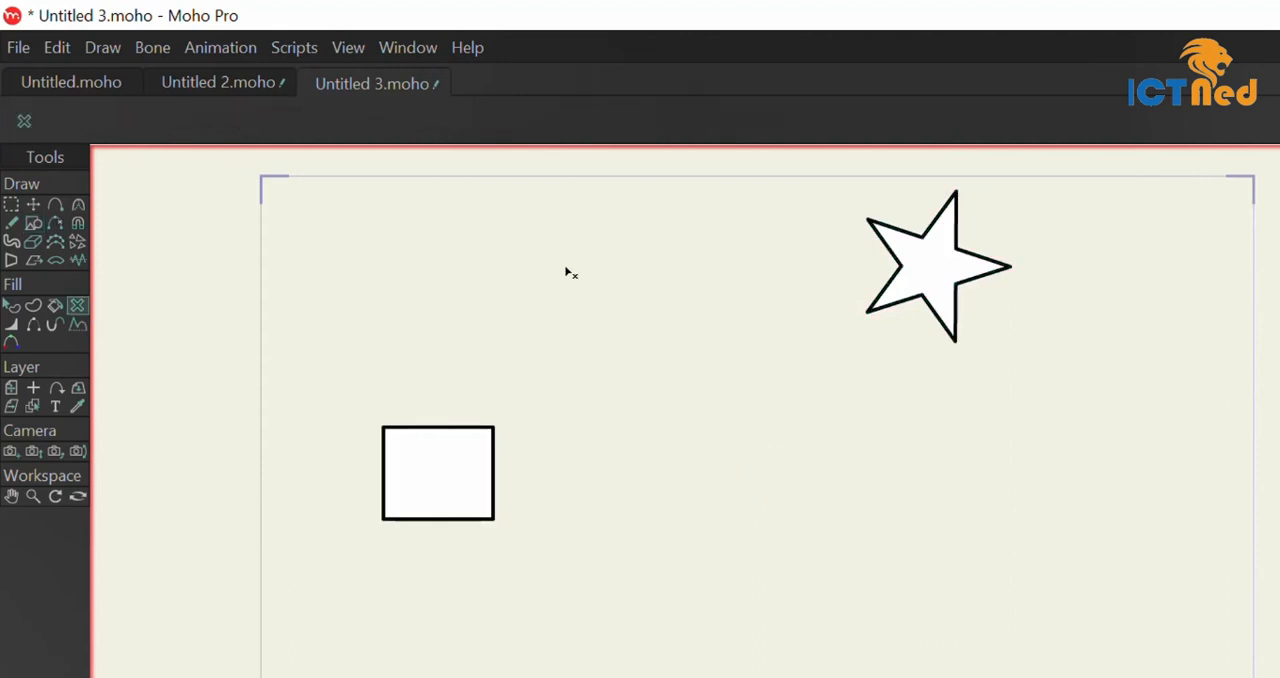
left_click(437, 498)
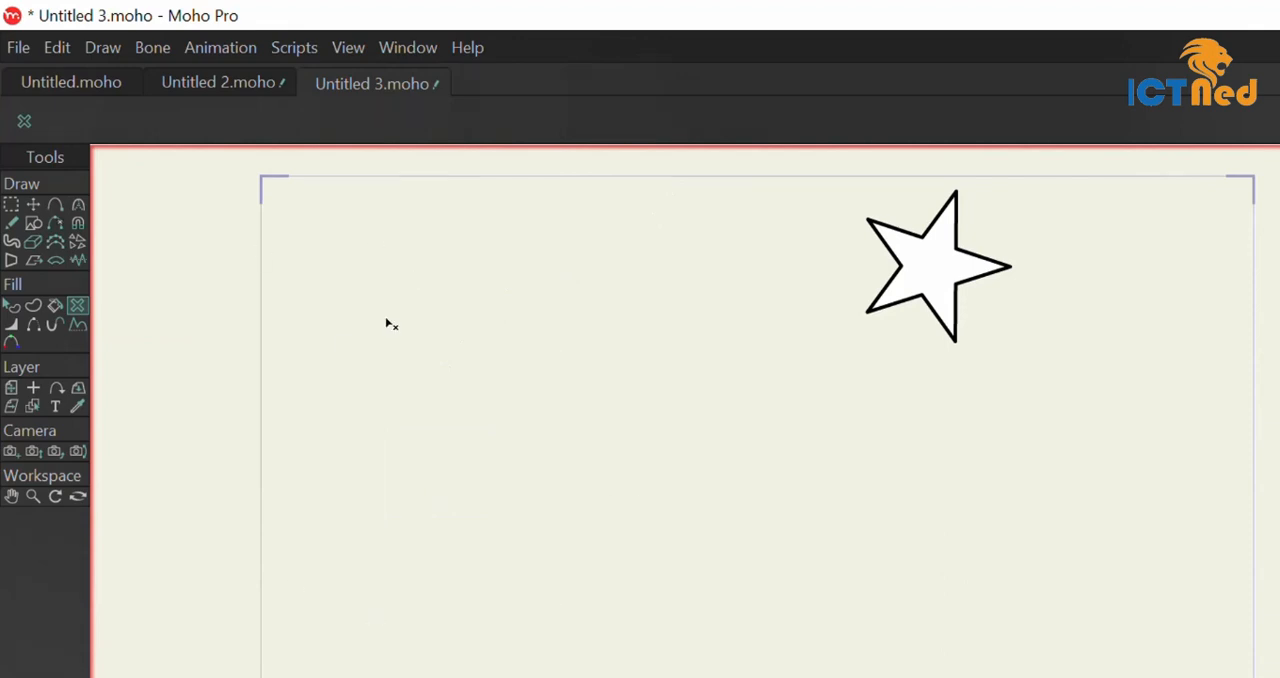
left_click(12, 206)
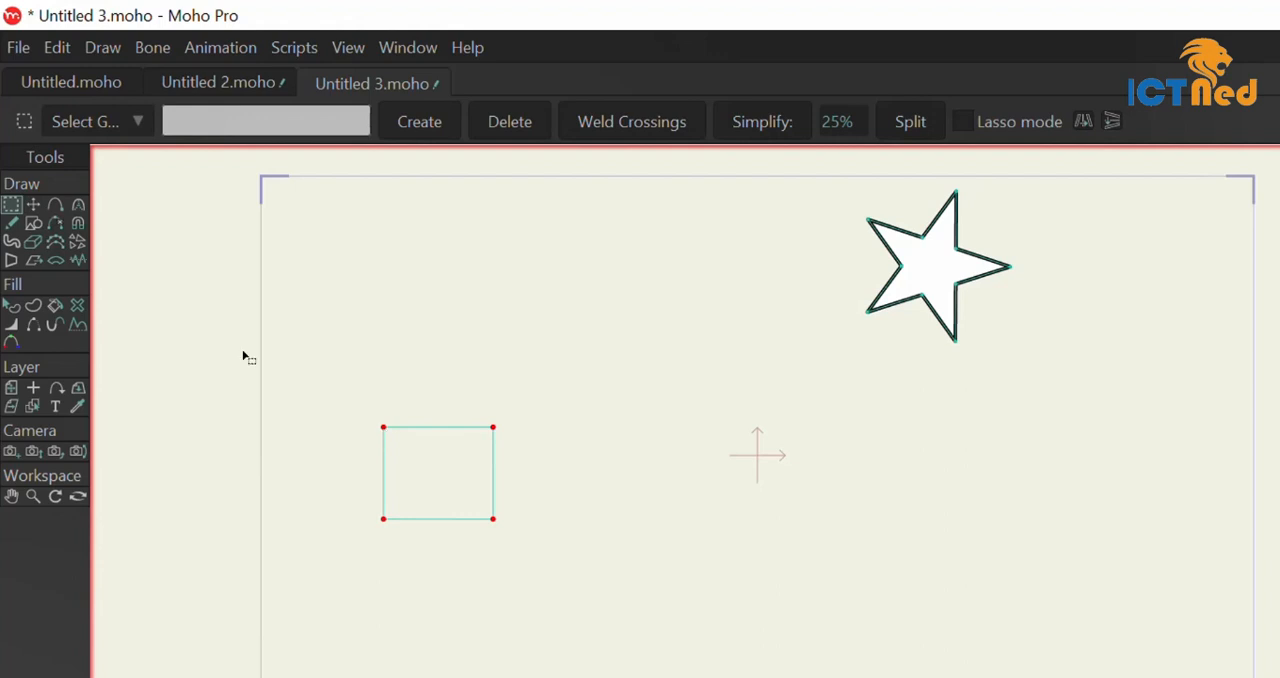
left_click(56, 306)
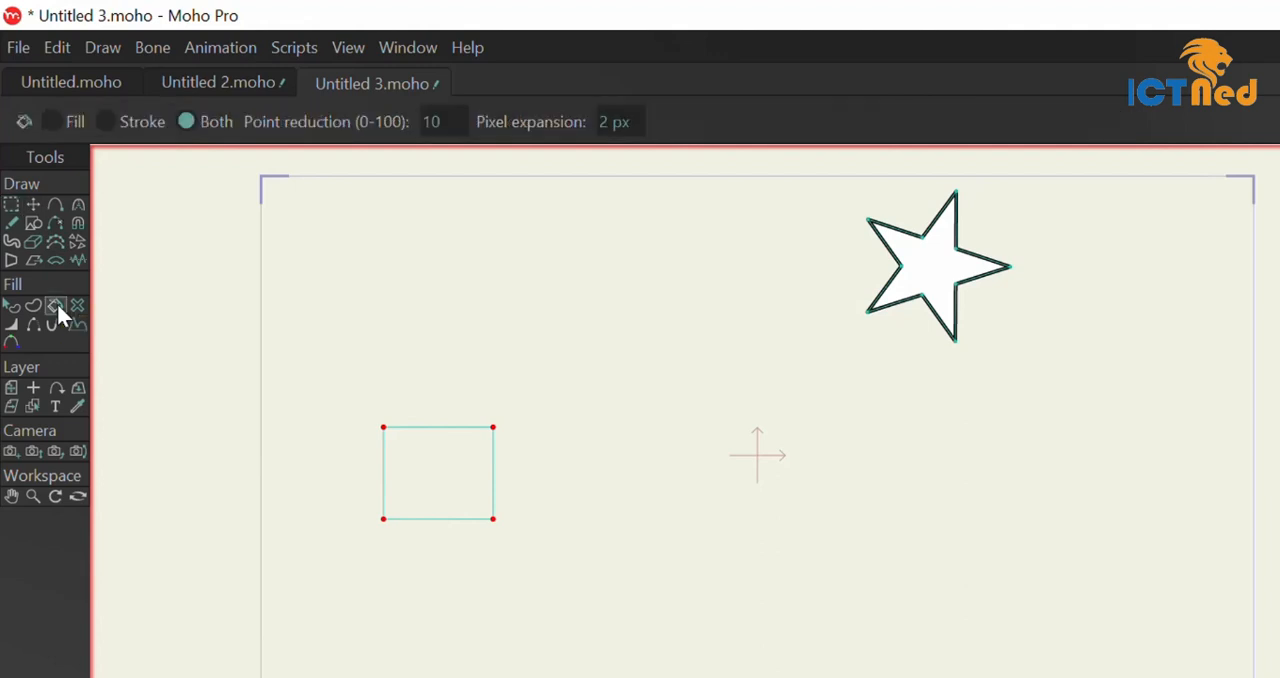
left_click(441, 429)
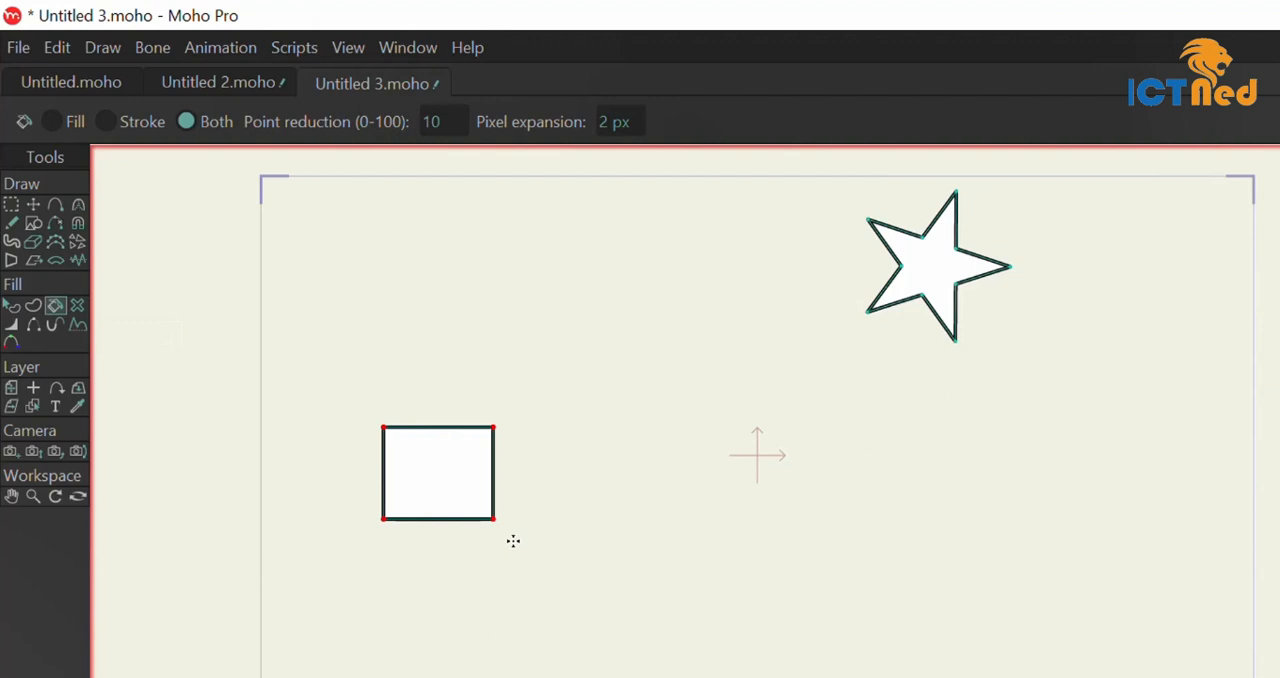
With magnet mode off, increase the line width at the rectangle's upper-right corner point to about 452%.
left_click(11, 324)
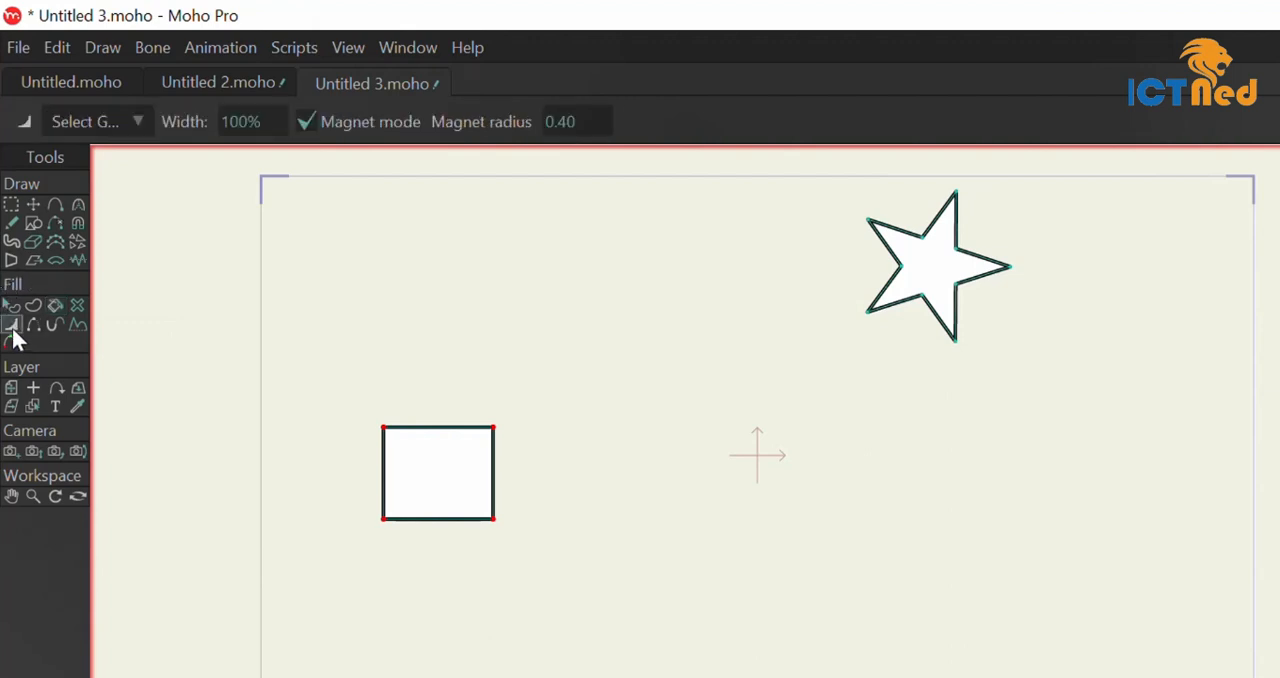
left_click(306, 122)
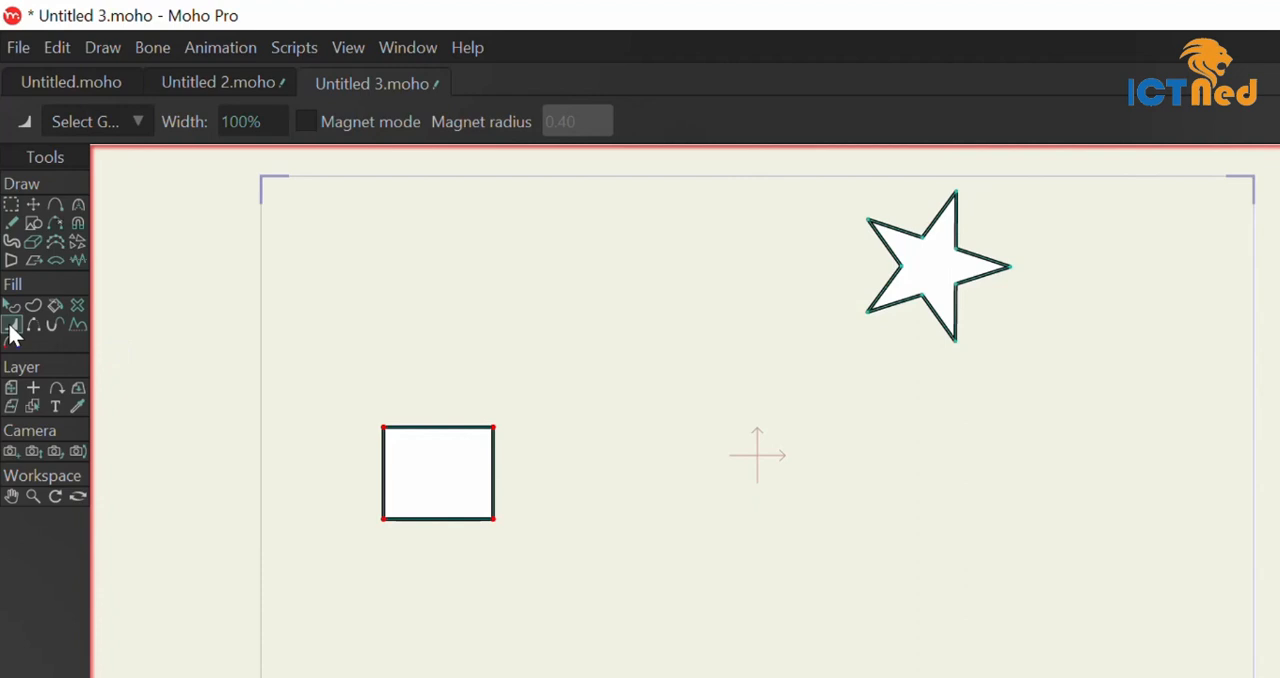
left_click(11, 205)
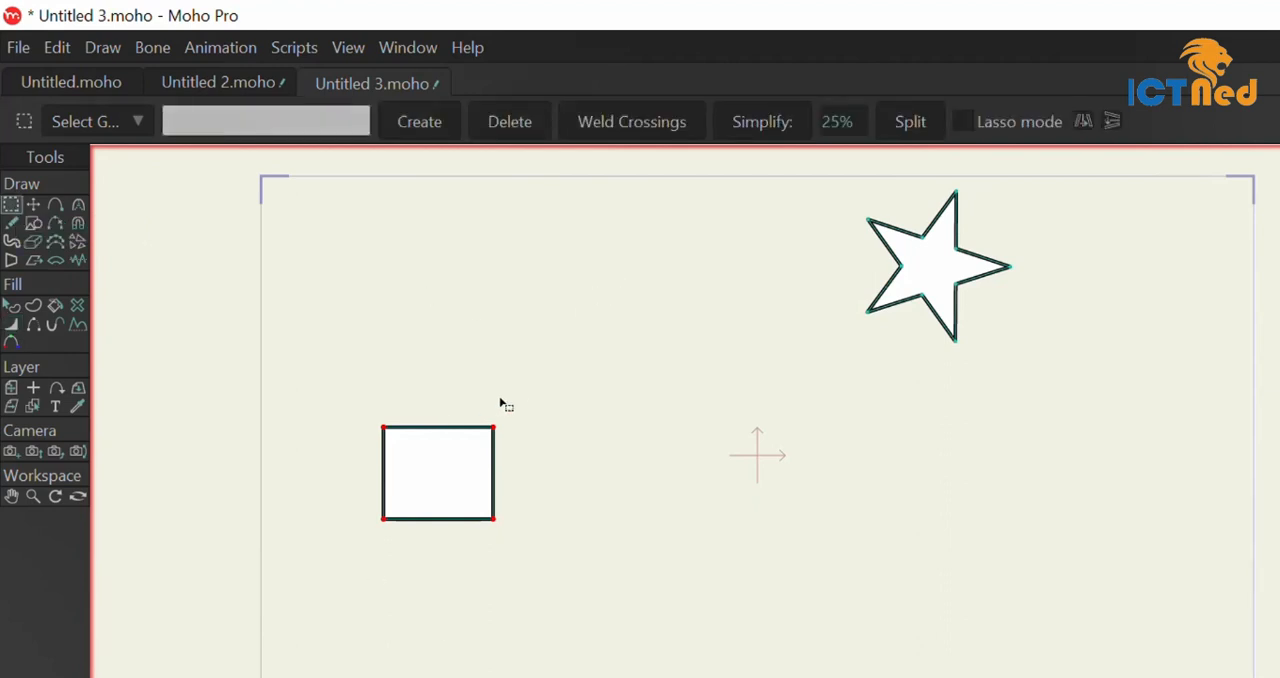
left_click(492, 429)
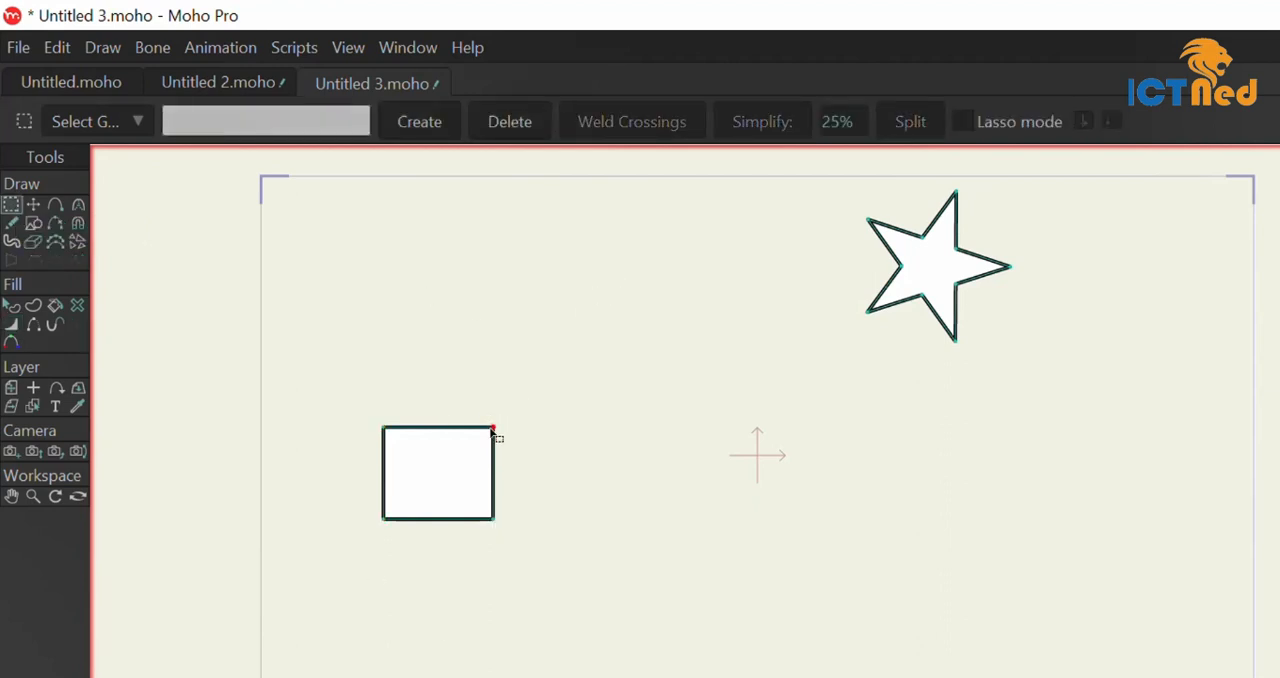
left_click(13, 328)
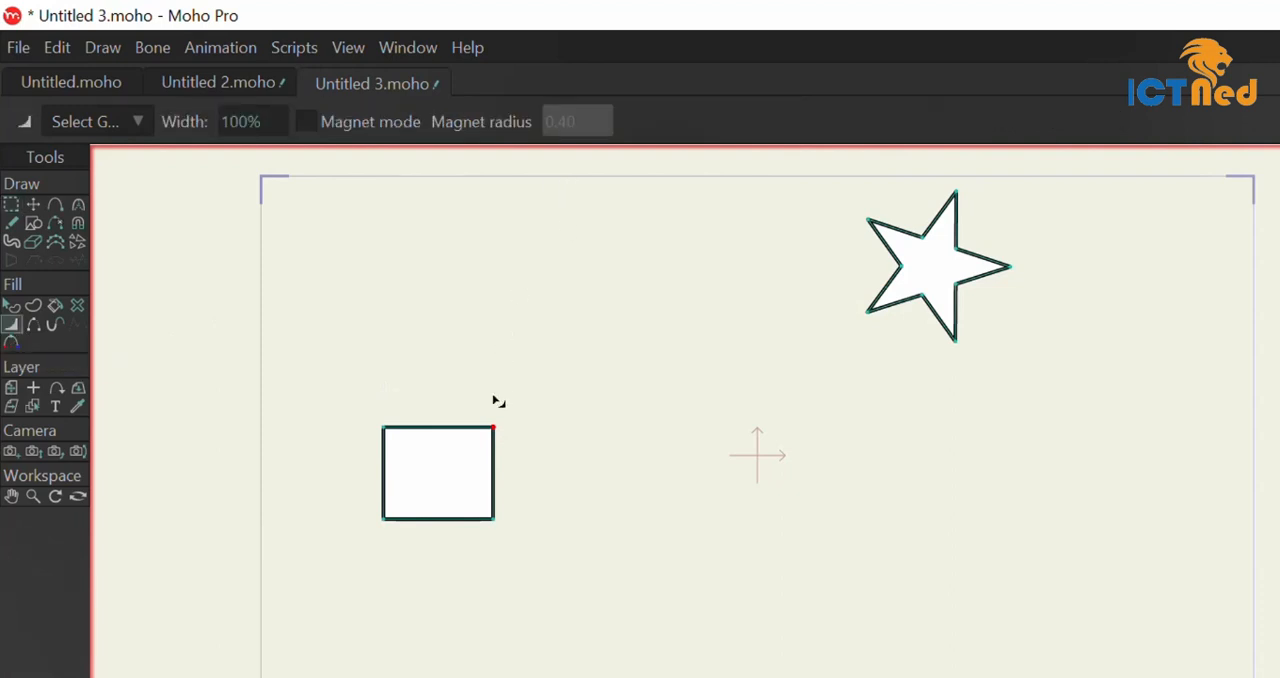
mouse_move(493, 428)
left_mouse_down()
mouse_move(455, 474)
mouse_move(590, 328)
mouse_move(737, 220)
mouse_move(454, 486)
mouse_move(737, 195)
mouse_move(633, 313)
mouse_move(651, 289)
left_mouse_up()
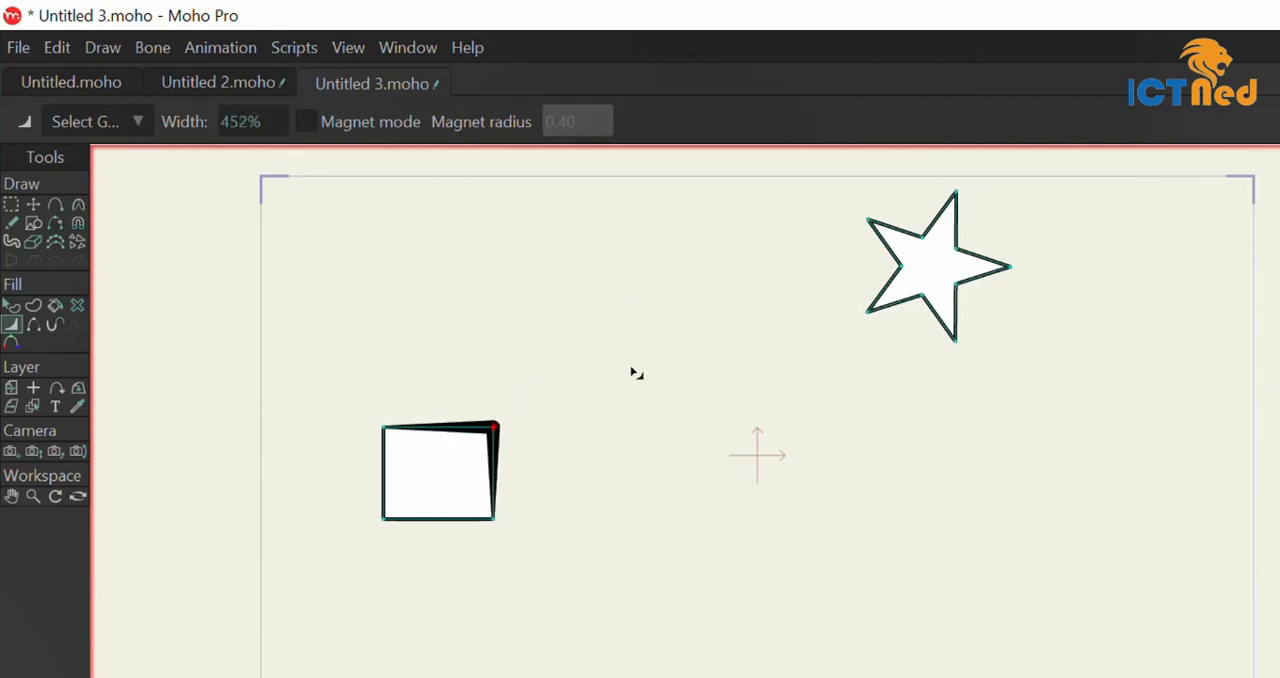
Select all four rectangle points and adjust their line width together, first up to 400% and back down to about 286%.
left_click(11, 204)
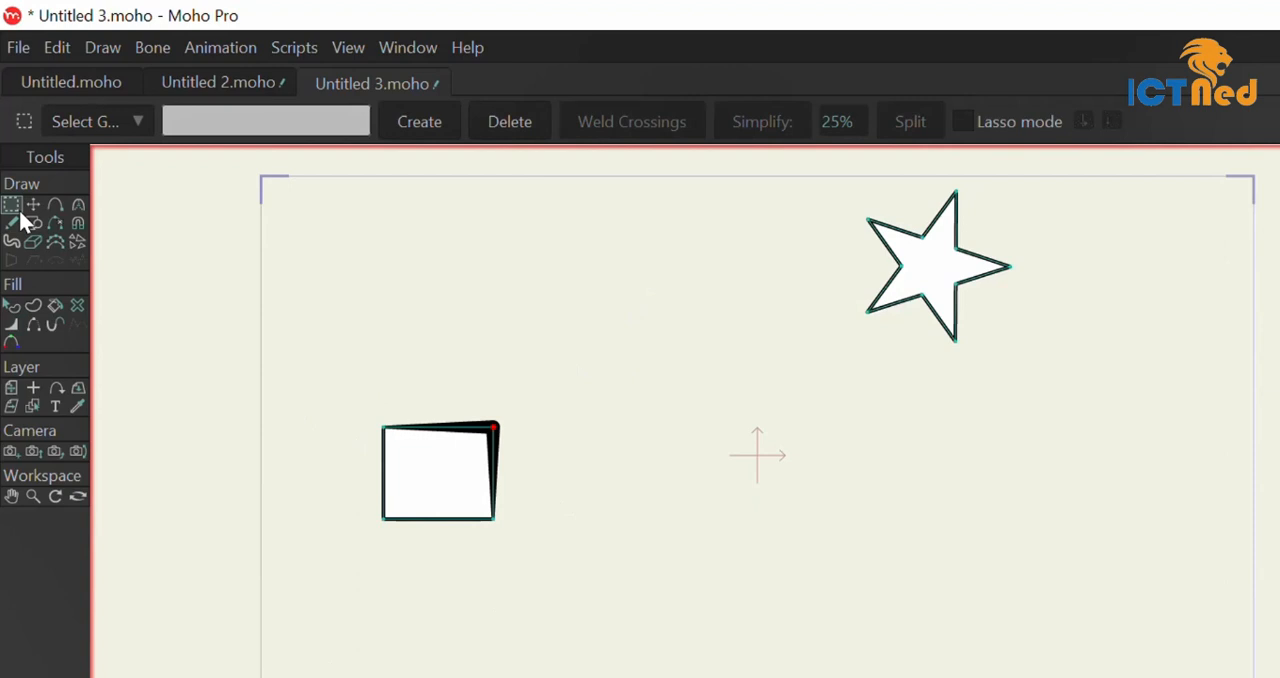
left_click_drag(258, 311, 594, 592)
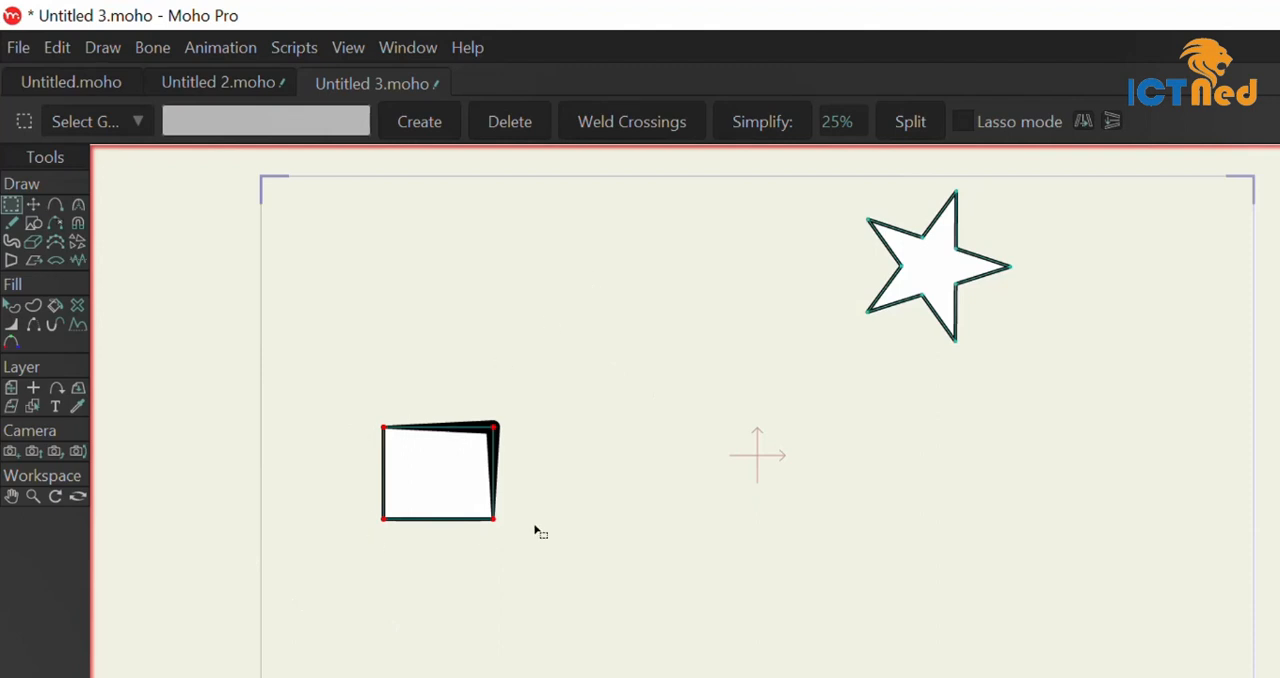
left_click(11, 325)
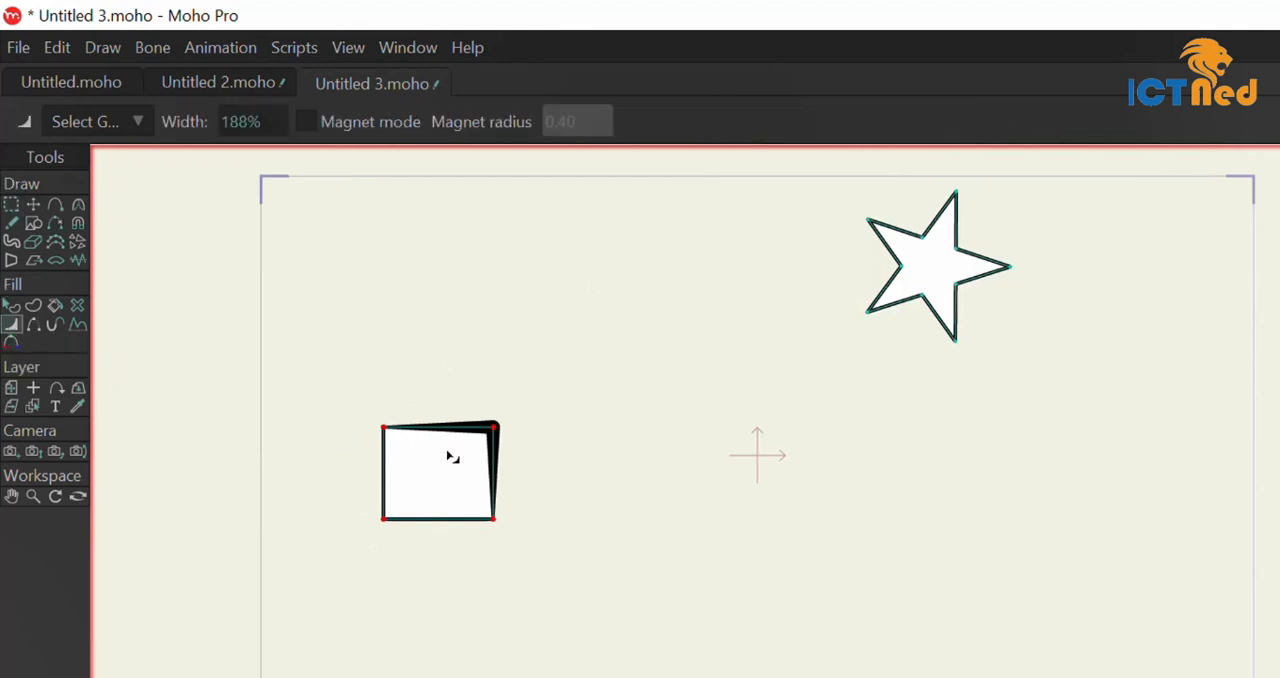
left_click_drag(451, 451, 497, 507)
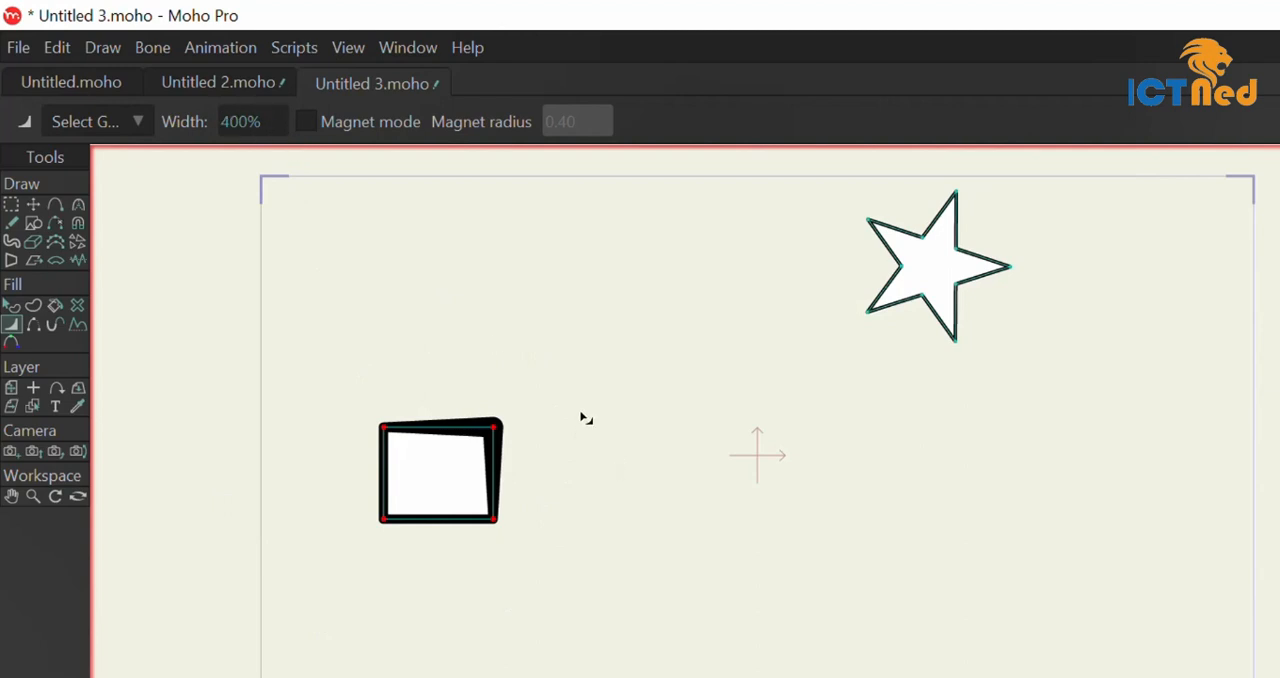
left_click_drag(583, 417, 529, 414)
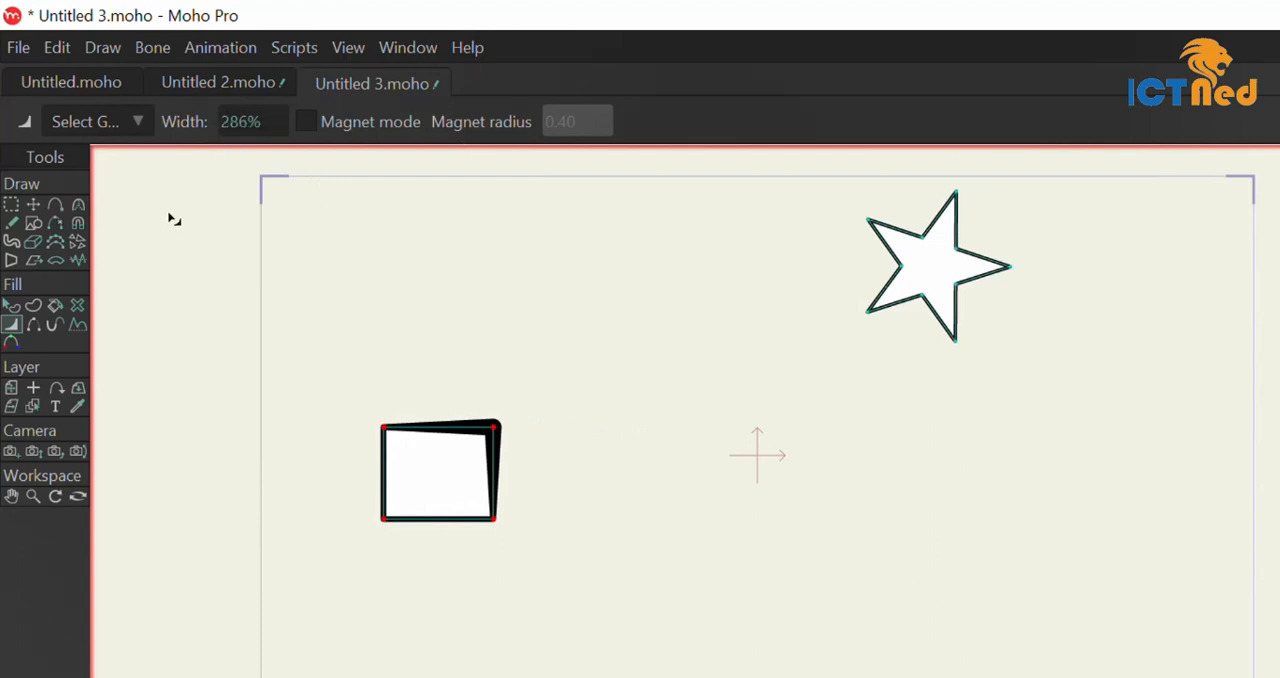
Nudge the rectangle slightly downward and move the star down and left to about X 0.4474, Y 0.1324.
left_click(33, 205)
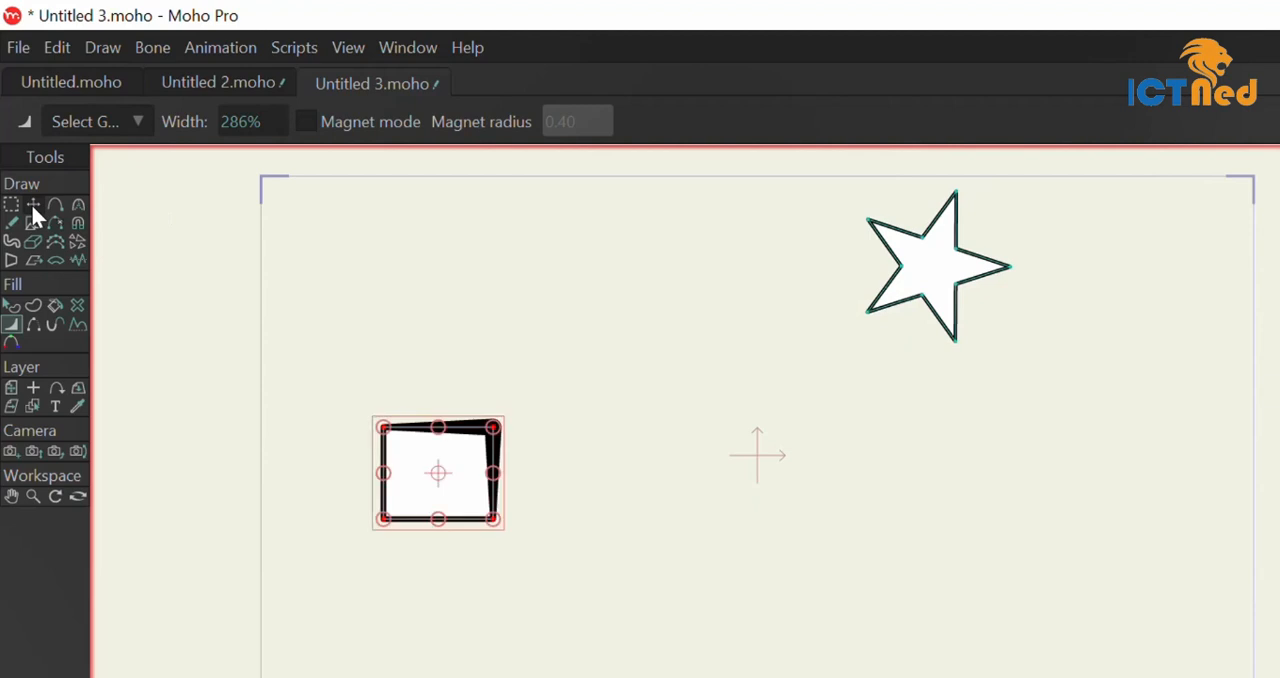
left_click(33, 205)
left_click_drag(943, 271, 900, 430)
left_click(951, 276)
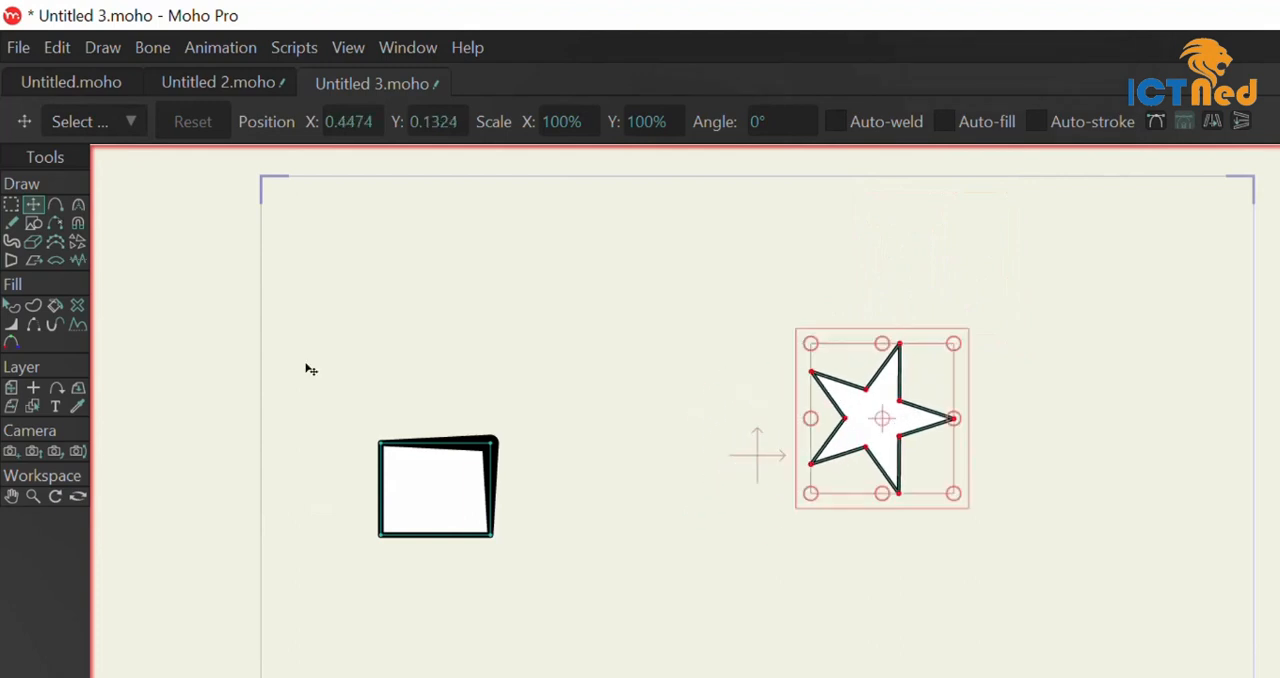
Turn on Line Width magnet mode with radius 0.70 and thicken the selected star's outline to about 284%.
left_click(13, 324)
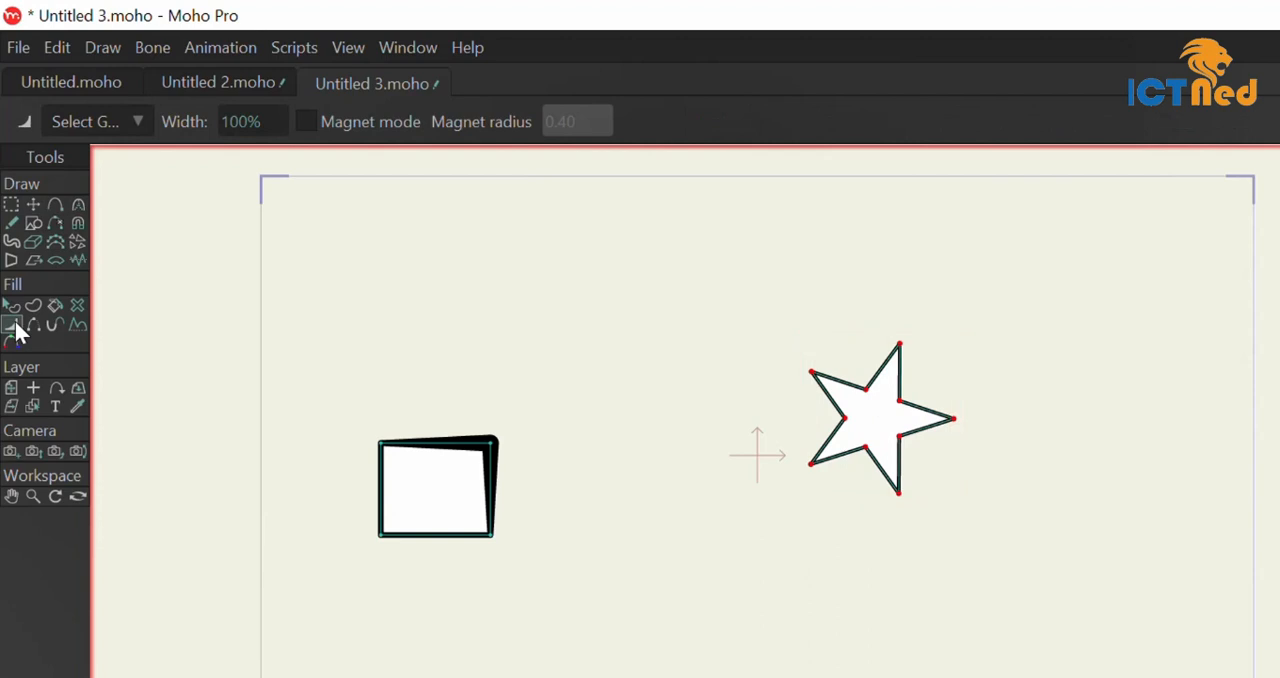
left_click(309, 125)
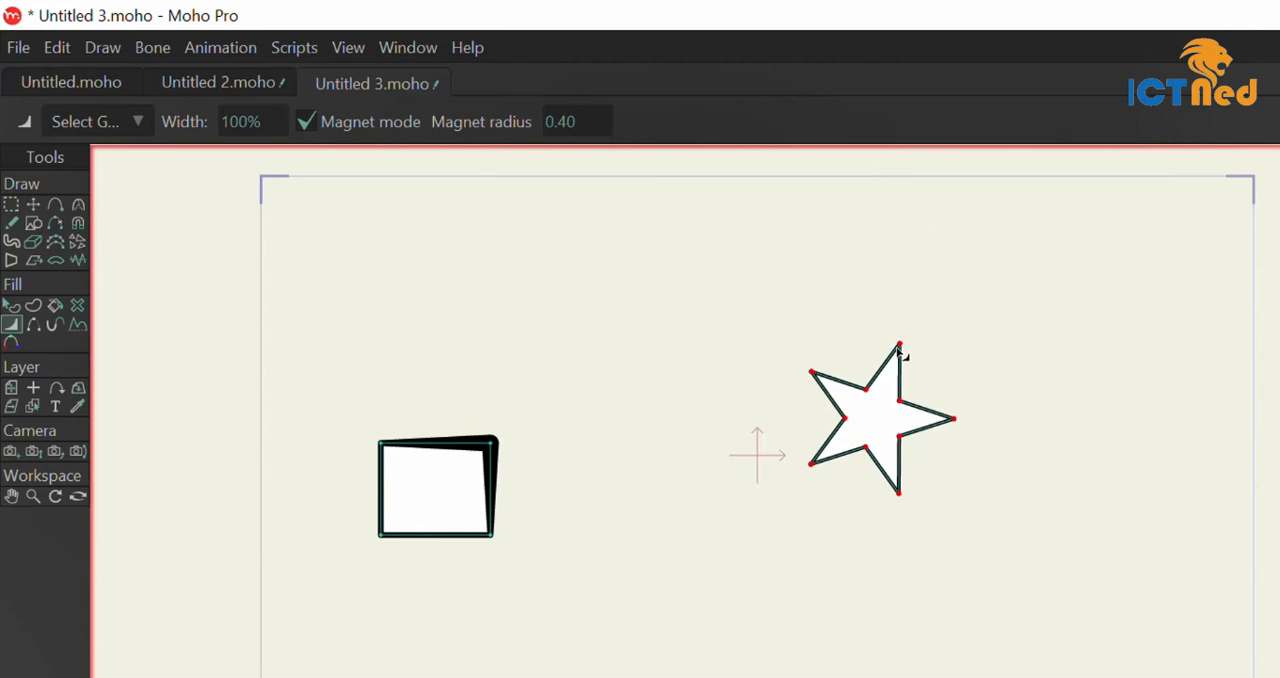
left_click(307, 122)
left_click(320, 132)
mouse_move(571, 108)
left_mouse_down()
mouse_move(605, 108)
mouse_move(588, 108)
left_mouse_up()
left_click_drag(911, 306, 992, 326)
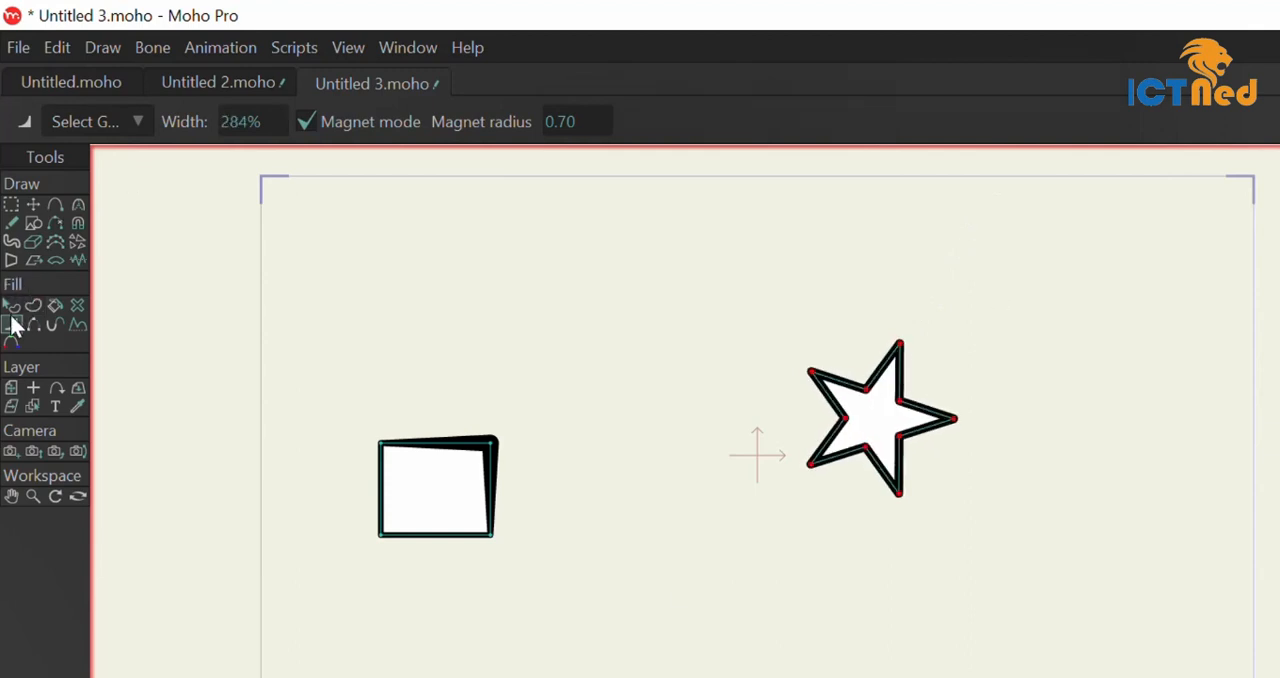
Thicken the whole star outline further to about 454%, toggling magnet mode off and on beforehand.
left_click(305, 126)
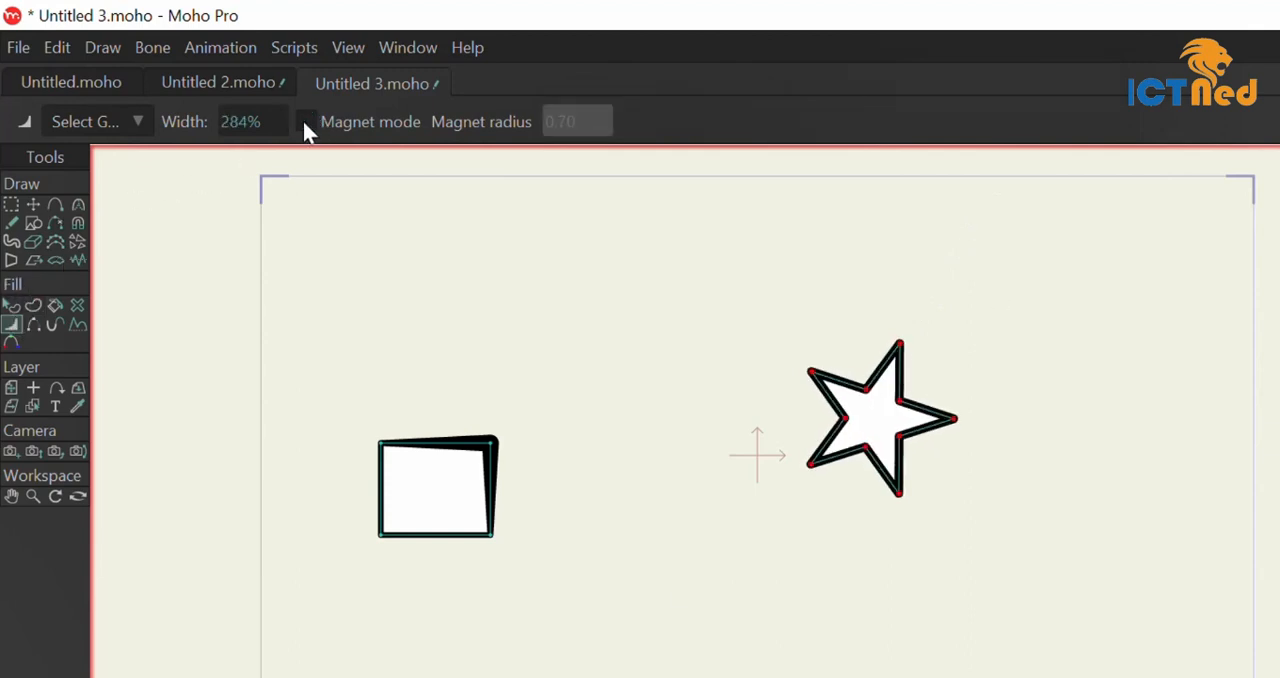
left_click(305, 126)
left_click_drag(877, 314, 957, 229)
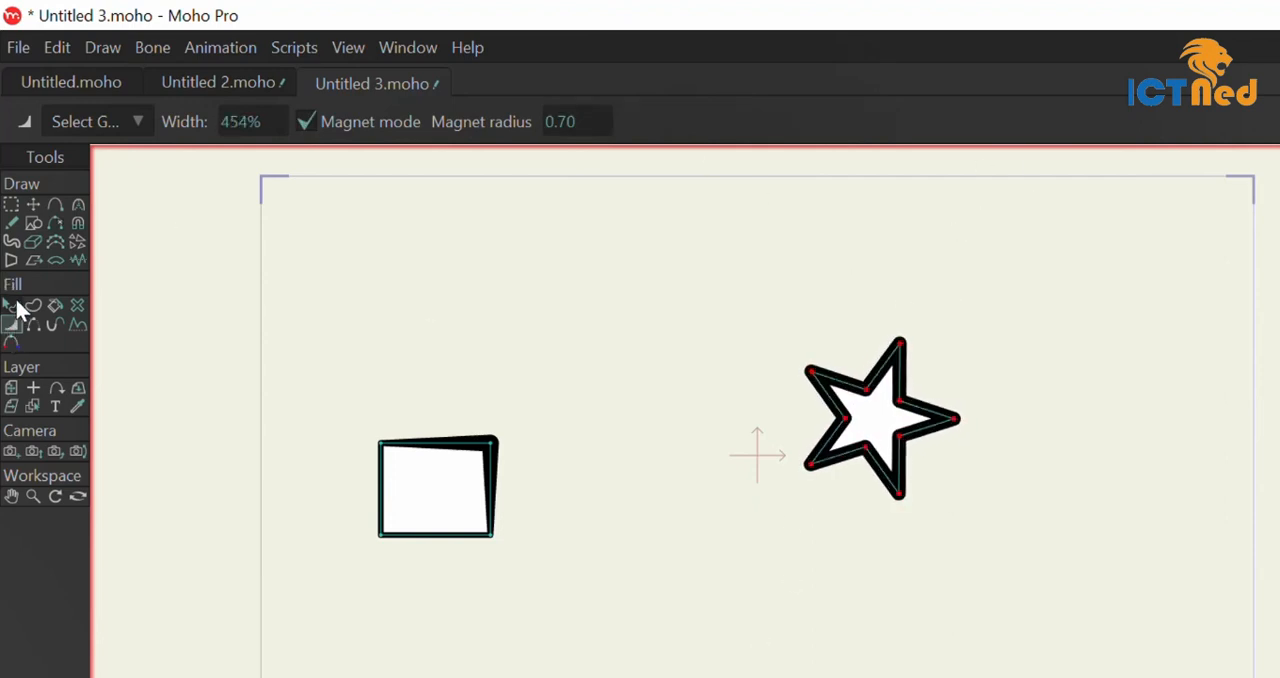
Deselect the star's points and use Line Width in magnet mode with radius 0.20 to thicken its lower-right and right tips.
left_click(303, 128)
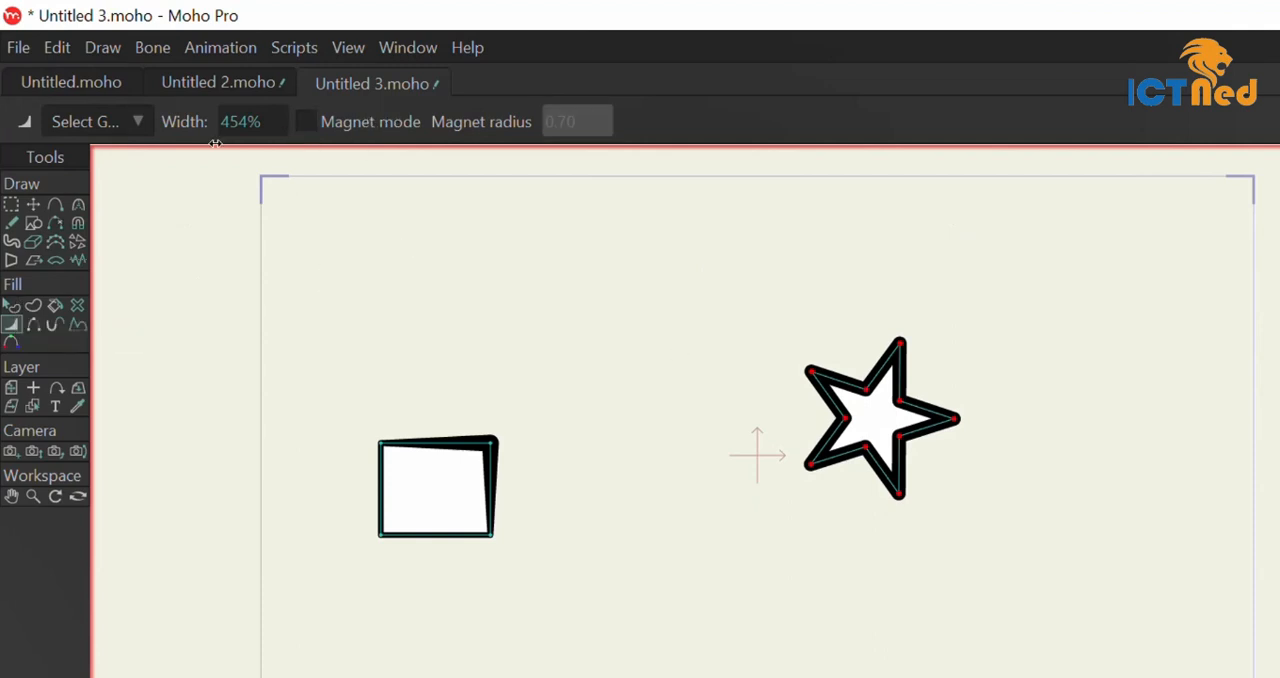
left_click(11, 204)
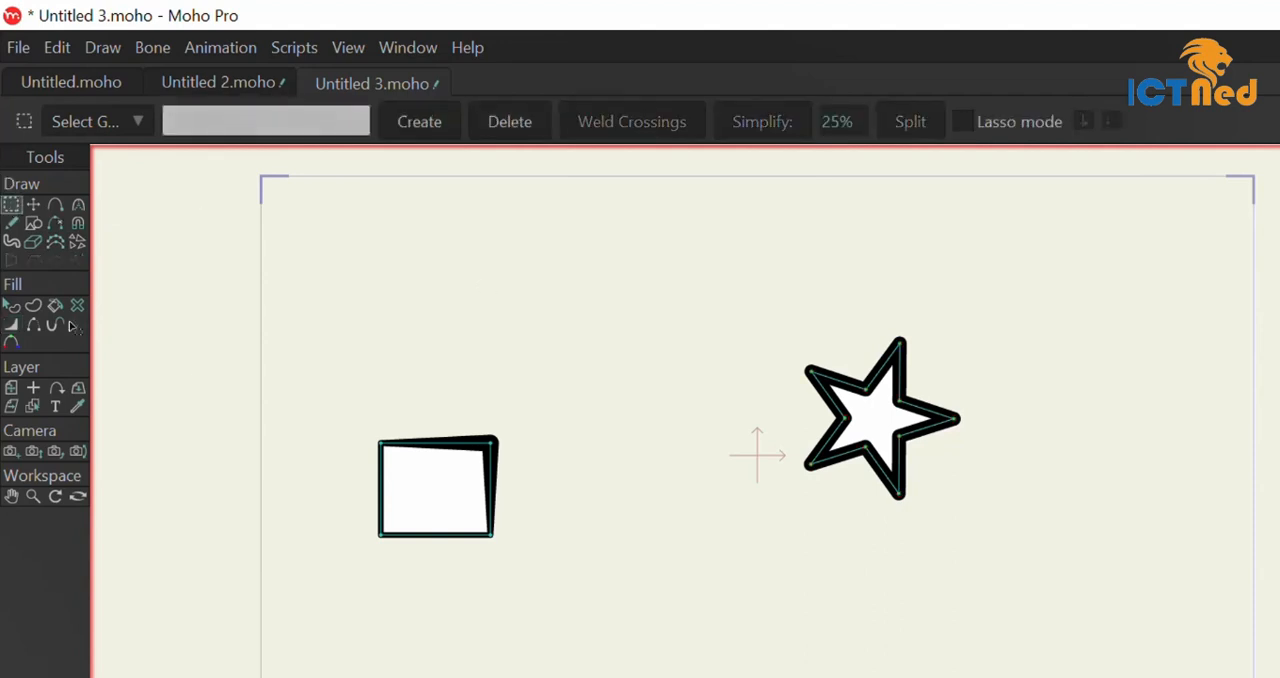
left_click(11, 324)
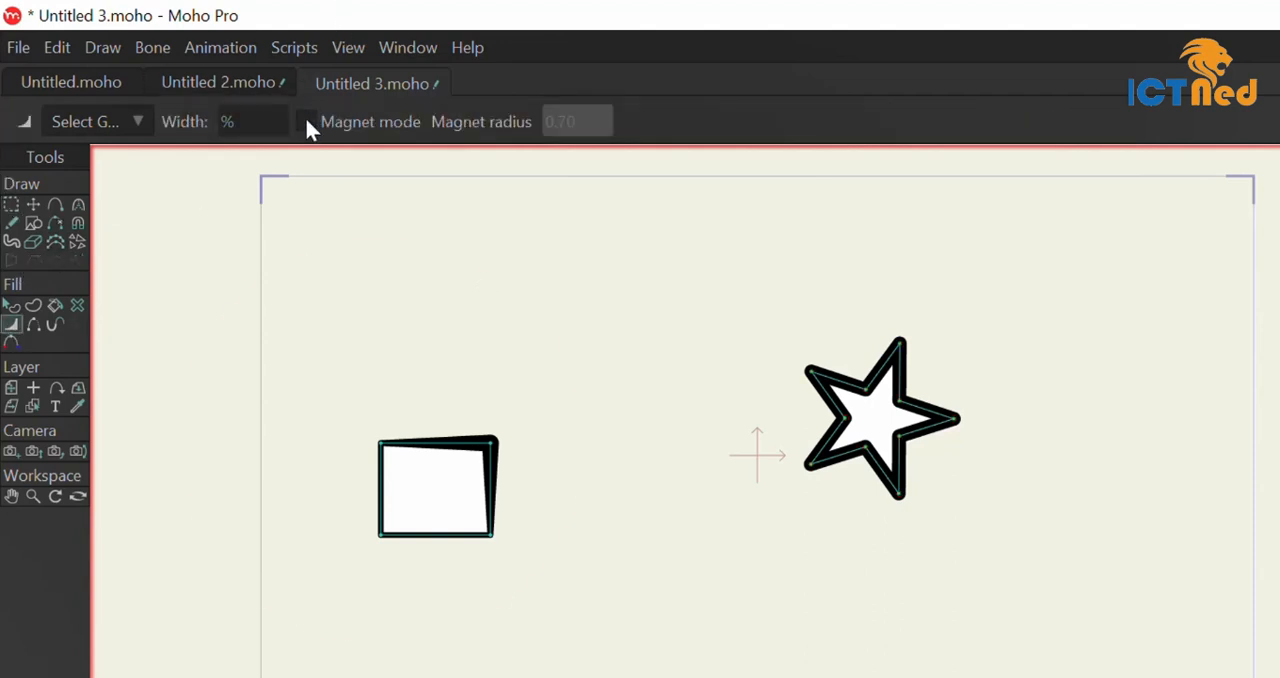
left_click(305, 117)
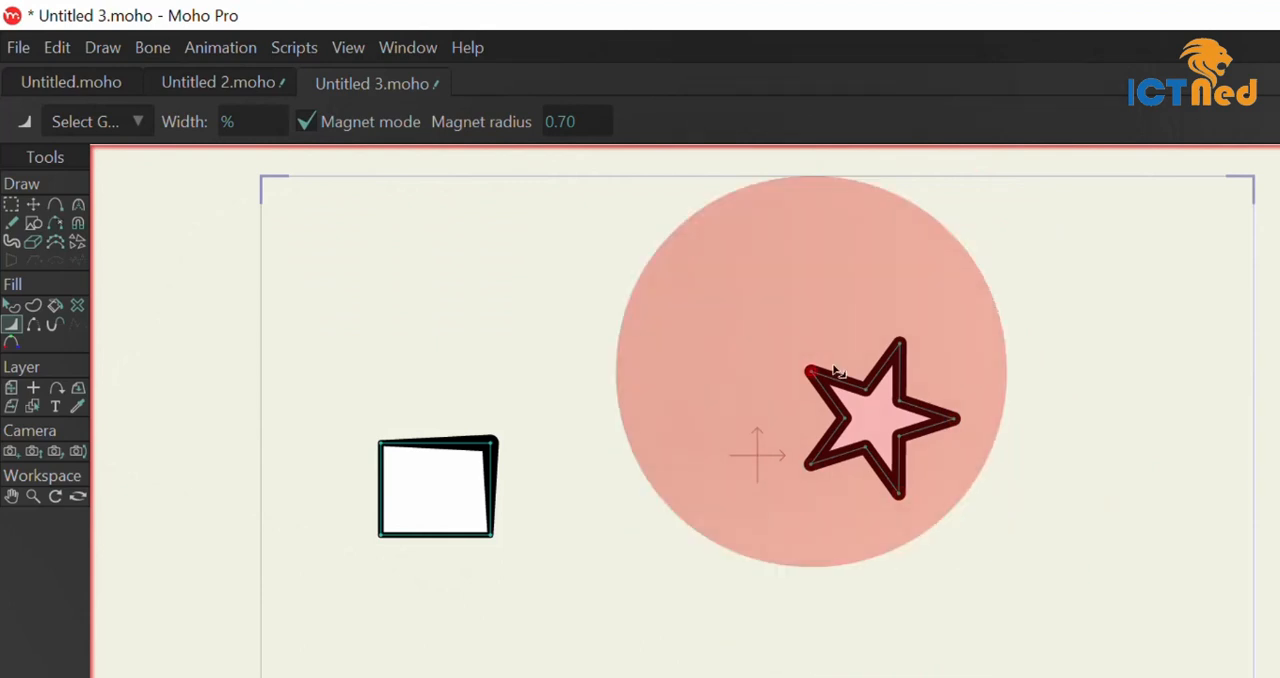
left_click_drag(567, 121, 530, 113)
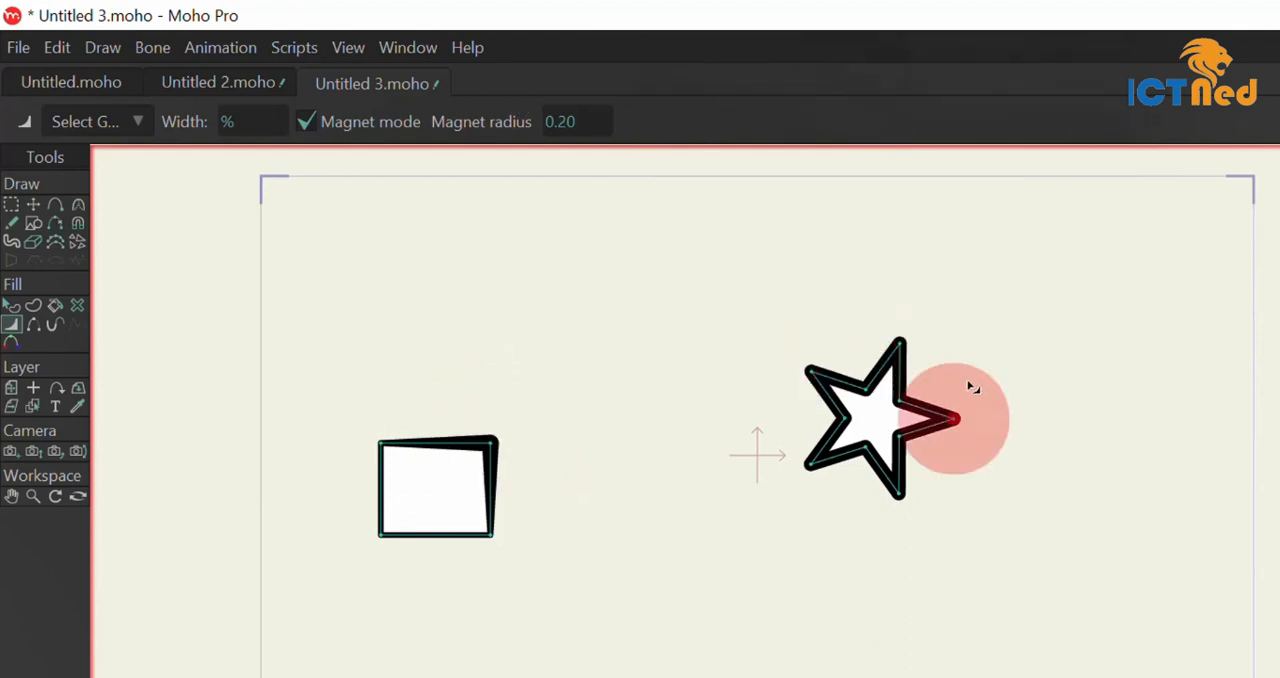
mouse_move(911, 482)
left_mouse_down()
mouse_move(957, 591)
mouse_move(906, 487)
left_mouse_up()
mouse_move(972, 418)
left_mouse_down()
mouse_move(1070, 411)
mouse_move(1184, 433)
left_mouse_up()
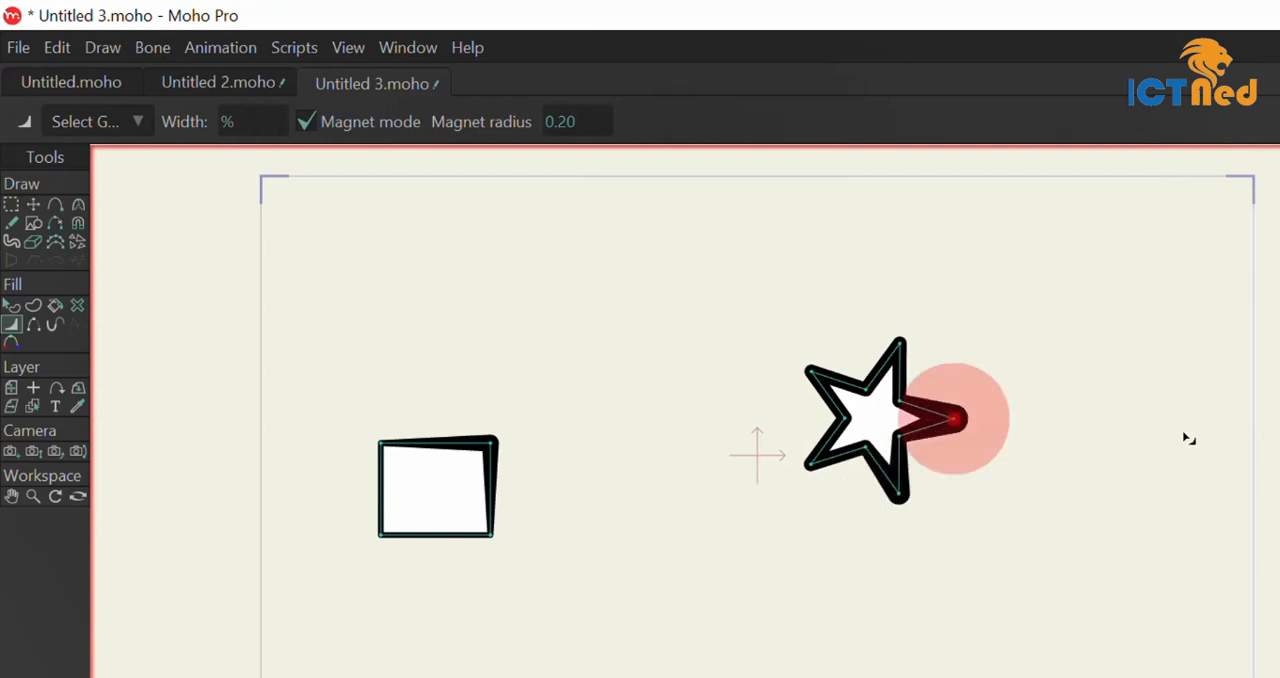
Thicken the star's upper tip and thin its upper-left tip with Line Width in magnet mode at radius 0.20.
left_click_drag(933, 339, 1006, 57)
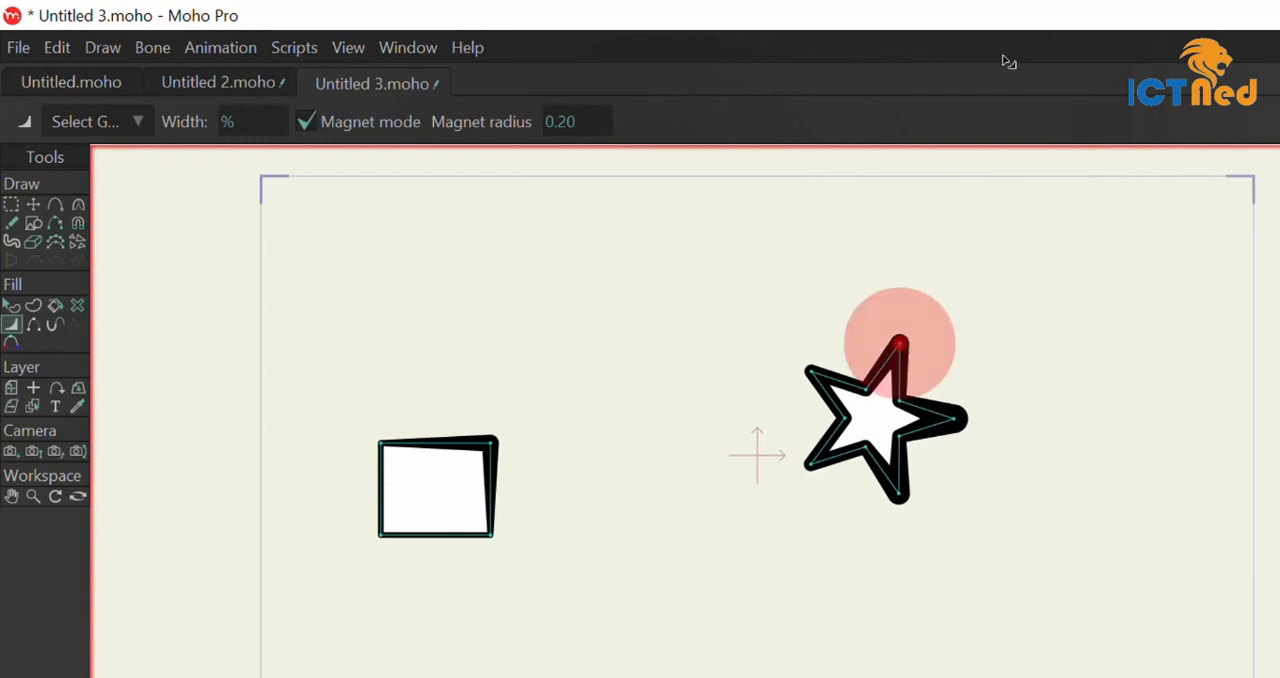
left_click(803, 367)
mouse_move(799, 366)
left_mouse_down()
mouse_move(754, 337)
mouse_move(797, 368)
mouse_move(765, 350)
left_mouse_up()
left_click(380, 443)
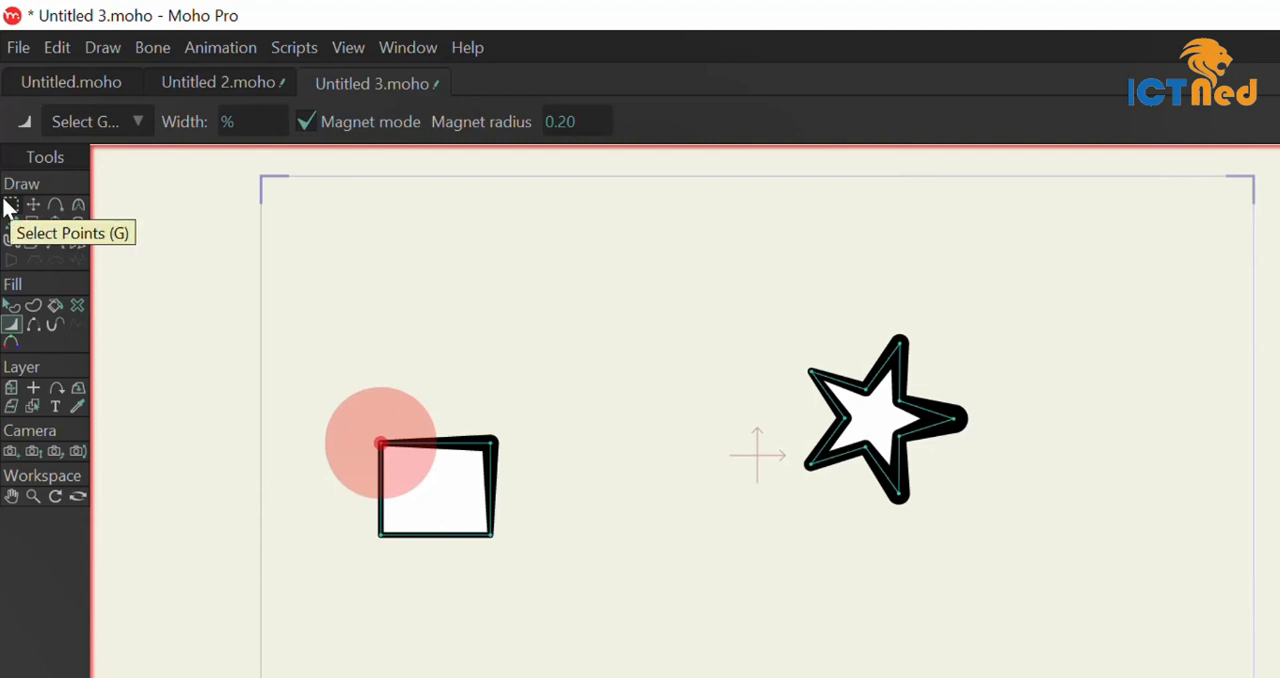
Taper the outline at all five star tips to sharp points with Line Width in magnet mode, down to 0% width.
left_click(812, 465)
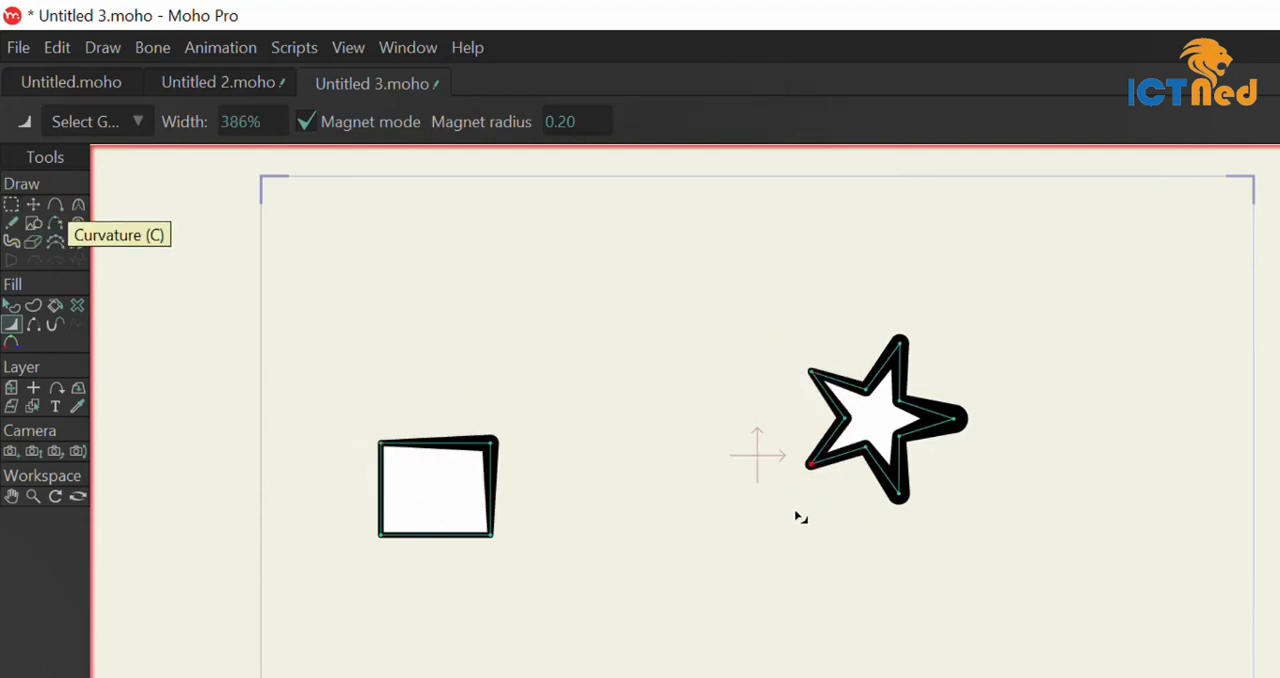
left_click_drag(797, 512, 620, 668)
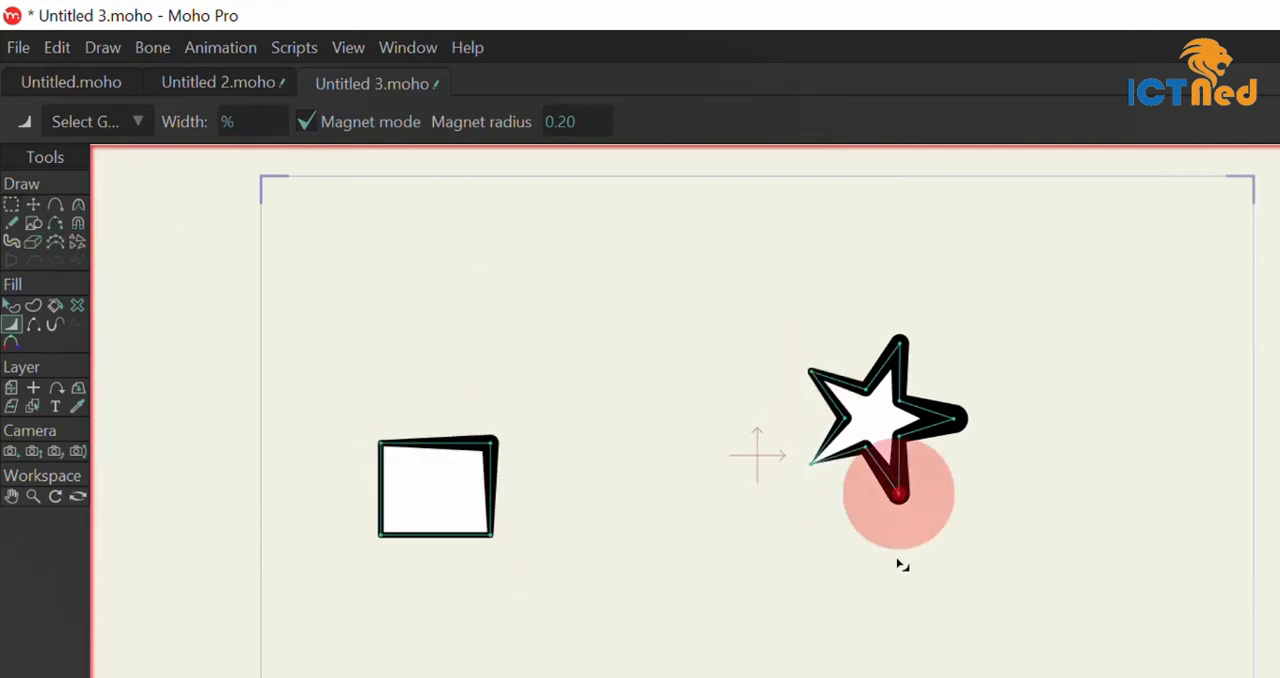
left_click_drag(900, 565, 740, 206)
left_click_drag(897, 543, 830, 250)
left_click_drag(1037, 375, 655, 386)
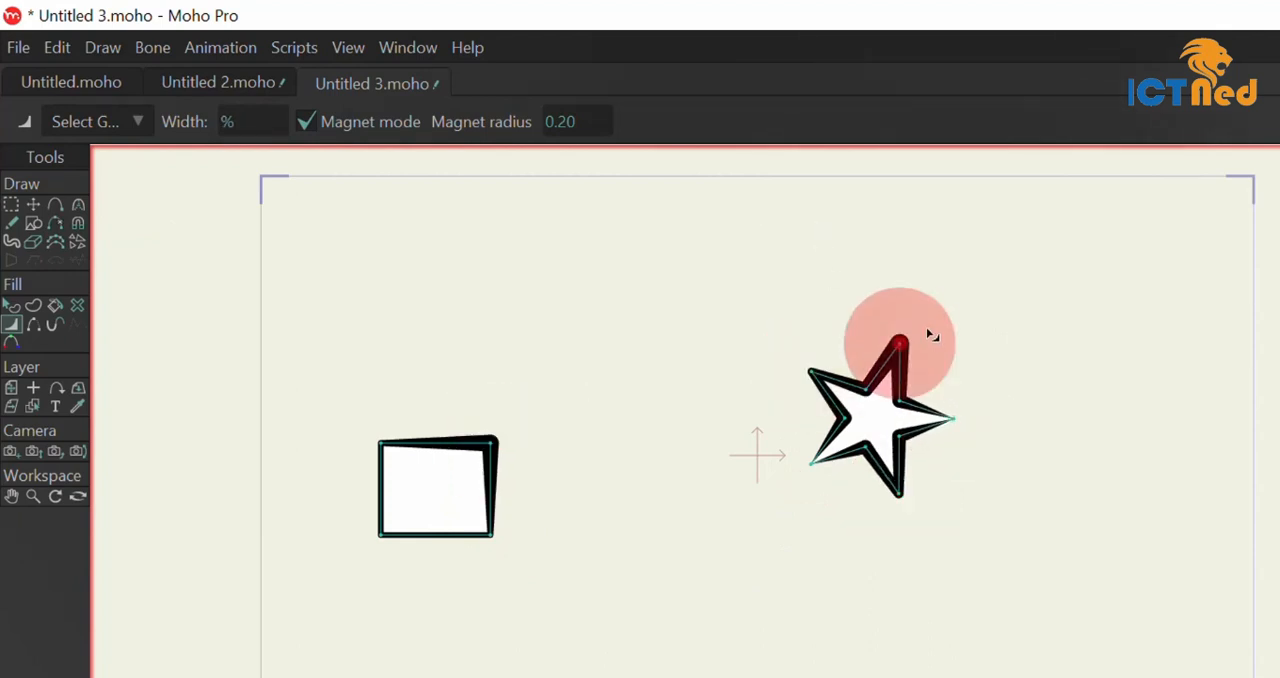
left_click_drag(927, 329, 845, 677)
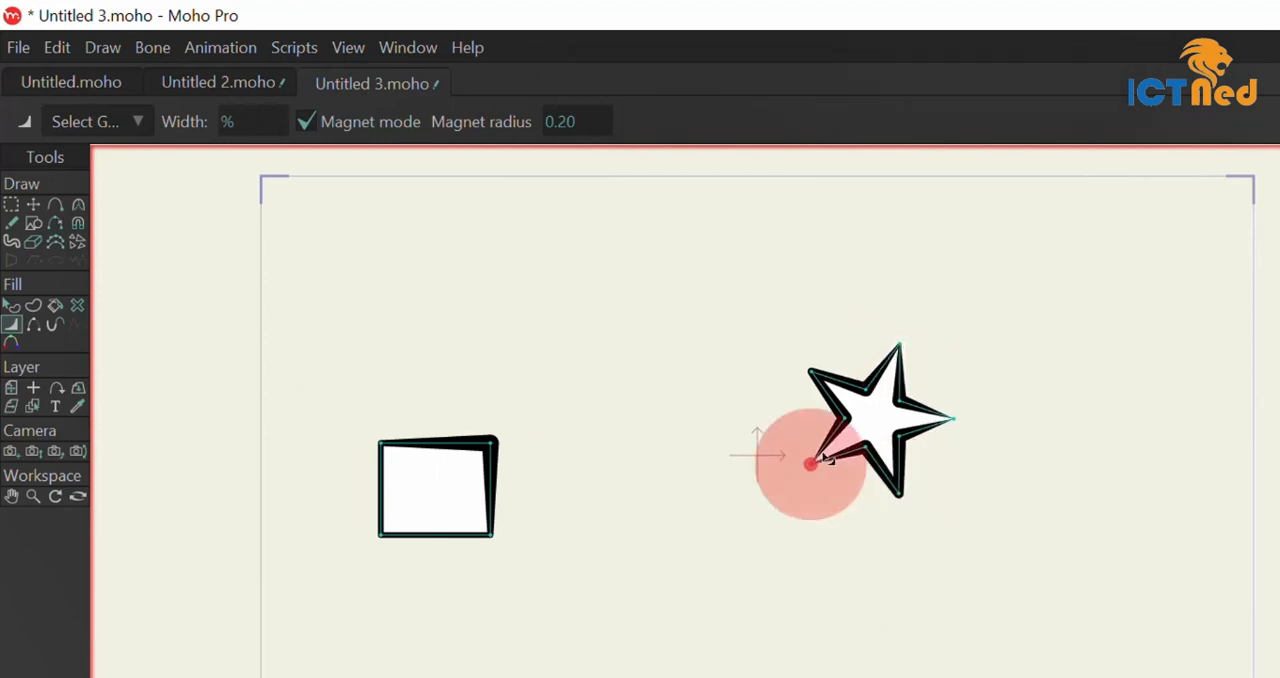
left_click_drag(810, 372, 714, 350)
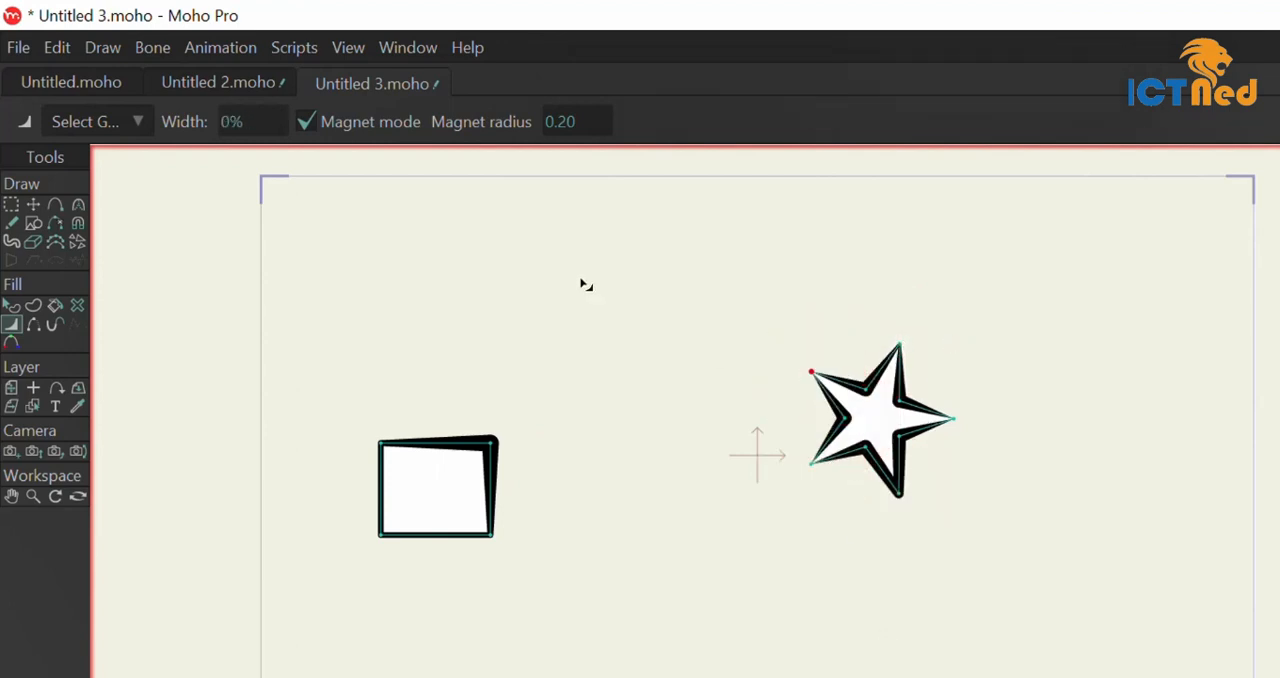
left_click_drag(894, 514, 752, 33)
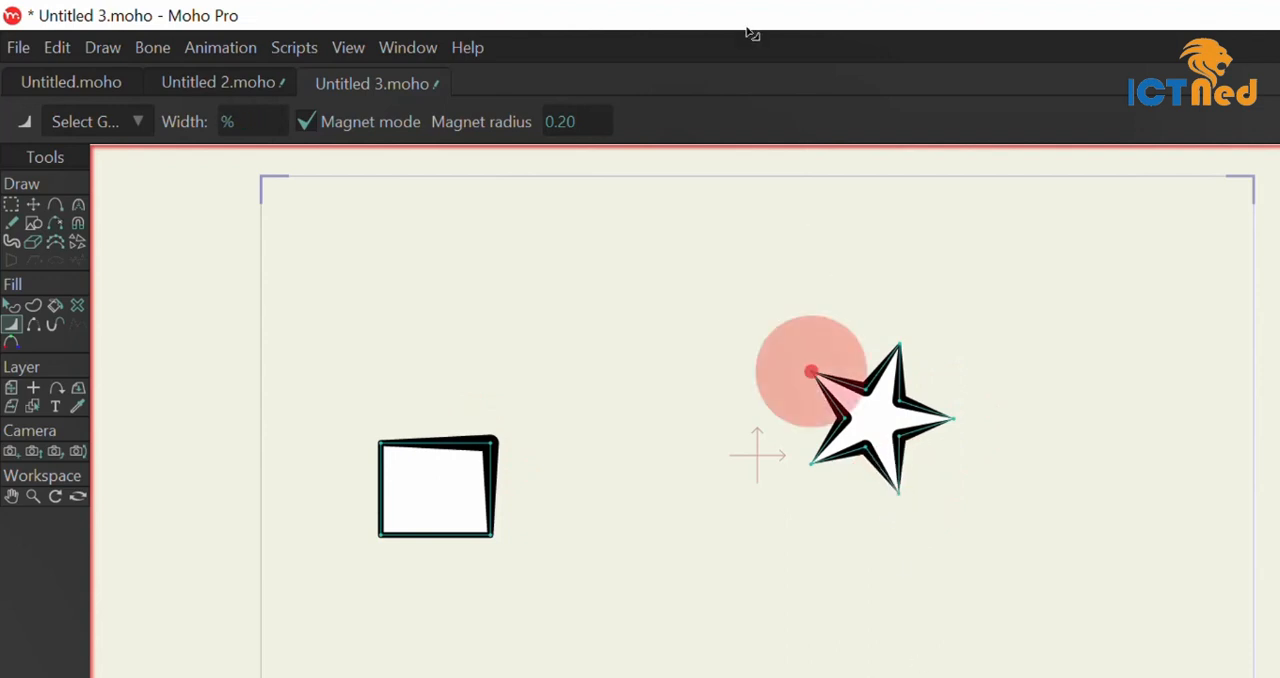
Use Hide Edge to hide and reshow the rectangle's upper edge and the upper edge of the star's left notch.
left_click(34, 326)
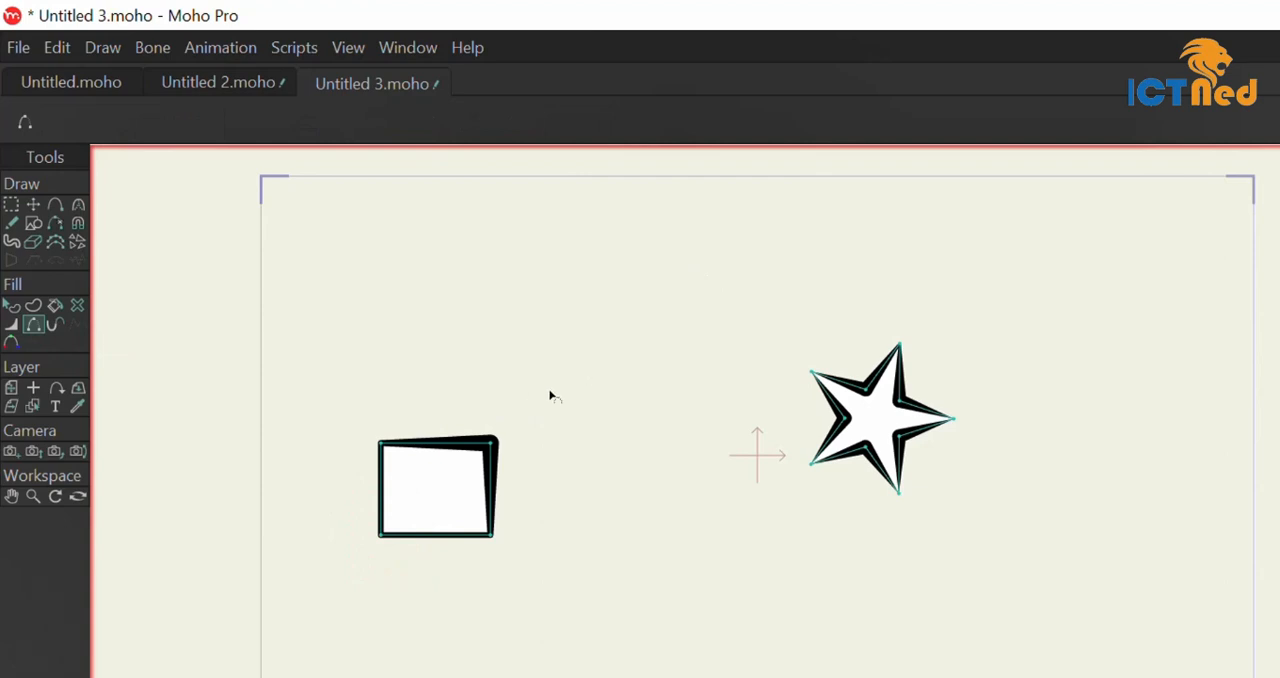
left_click(446, 446)
left_click(444, 446)
left_click(838, 410)
left_click(836, 407)
left_click(836, 407)
left_click(836, 407)
left_click(836, 407)
left_click(836, 407)
left_click(836, 408)
left_click(836, 408)
Remove the rectangle's fill and outline with Delete Shape, and undo the deletion.
left_click(78, 307)
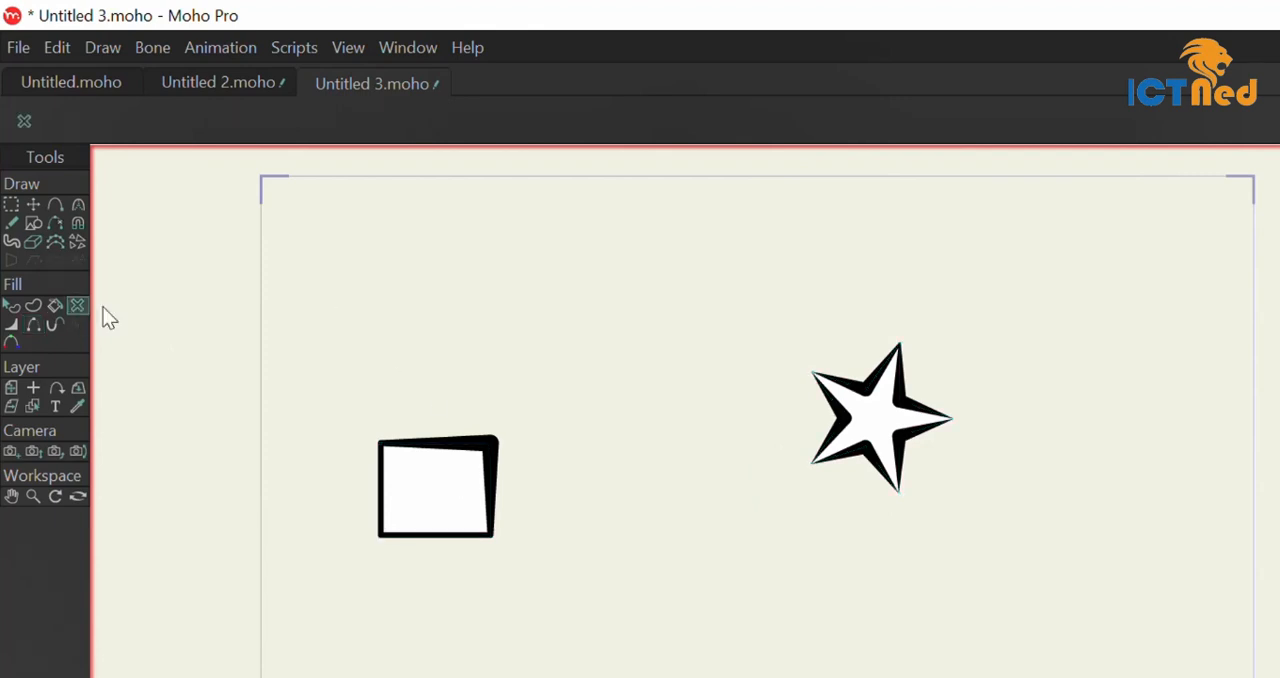
left_click(409, 485)
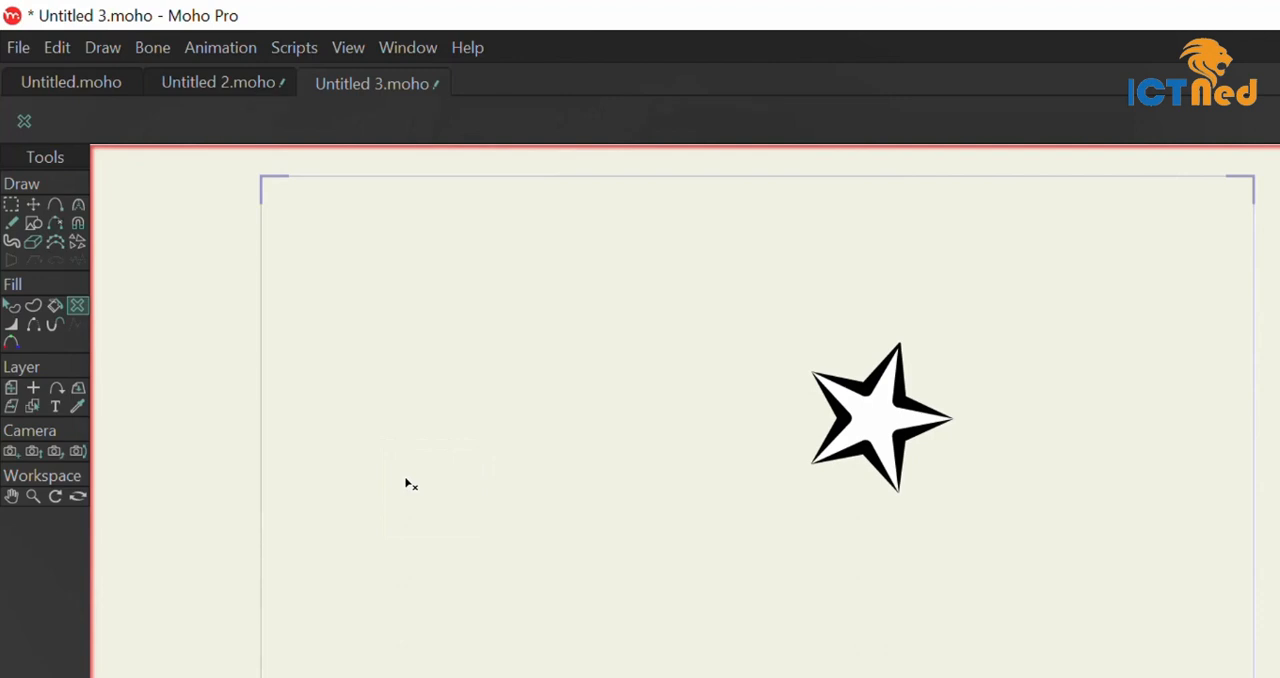
key("ctrl+z")
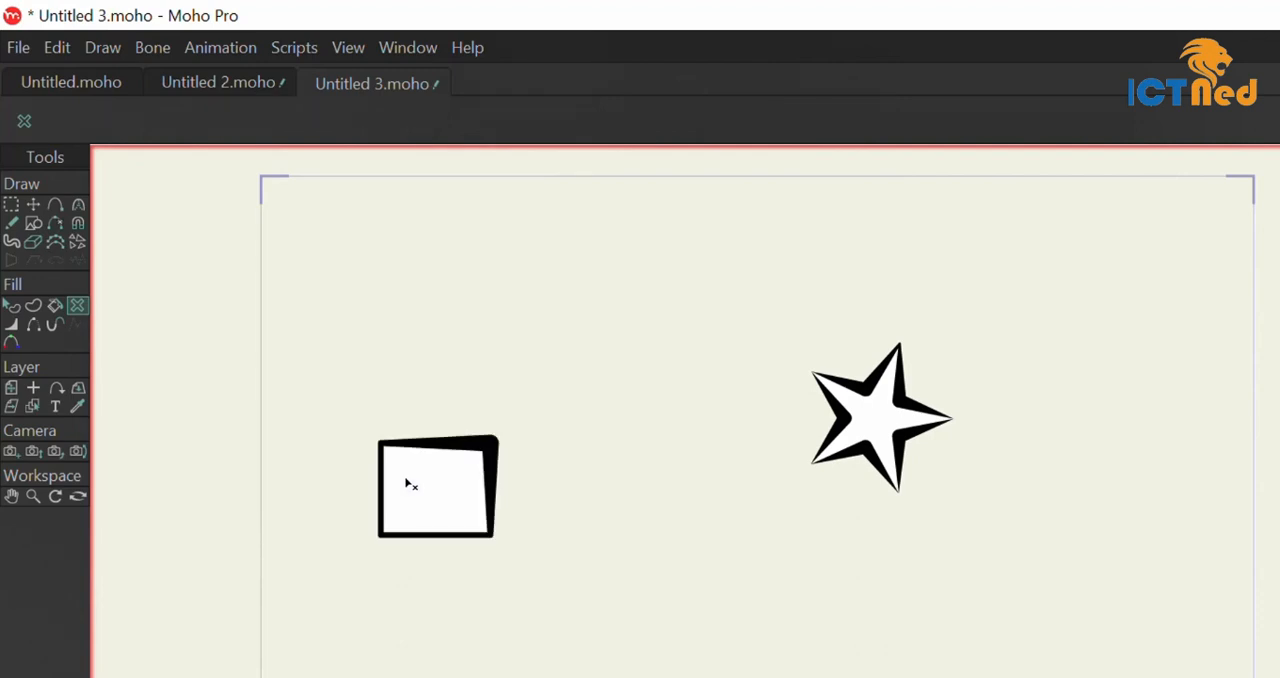
Thin the rectangle's outline at its two upper corners and lower-right corner with Line Width in magnet mode.
left_click(11, 328)
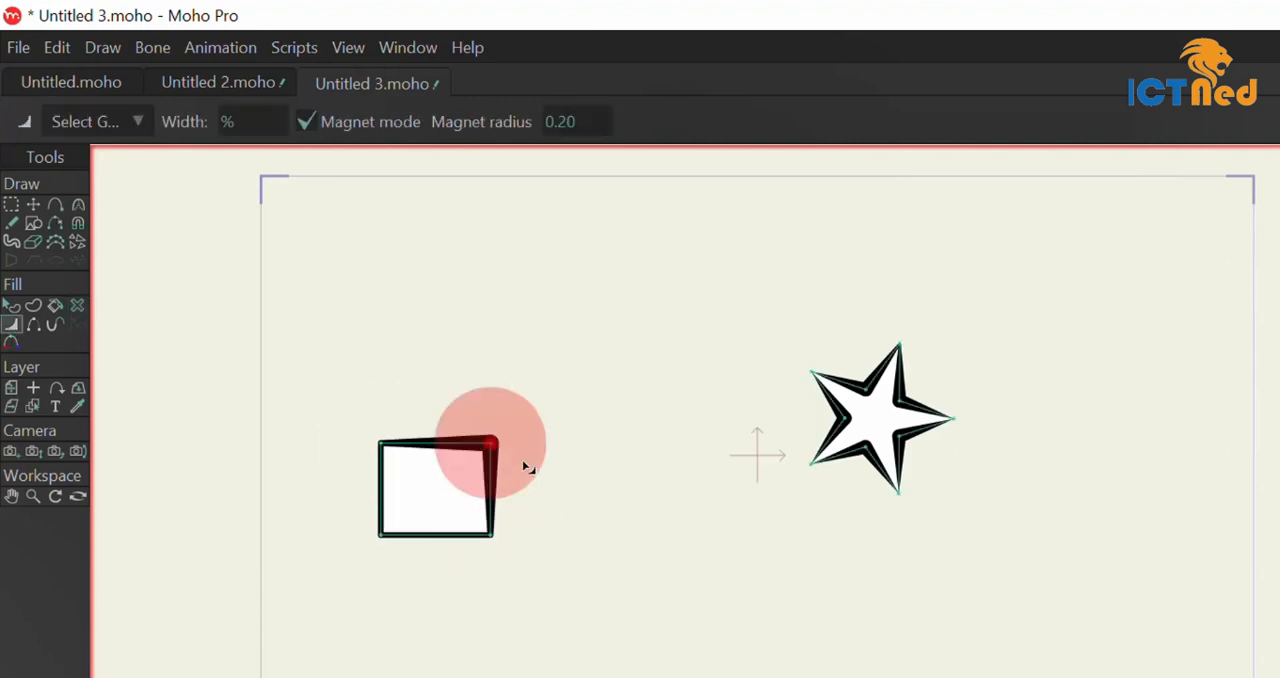
left_click_drag(524, 440, 263, 277)
left_click_drag(382, 566, 489, 423)
left_click_drag(491, 534, 470, 520)
left_click(380, 443)
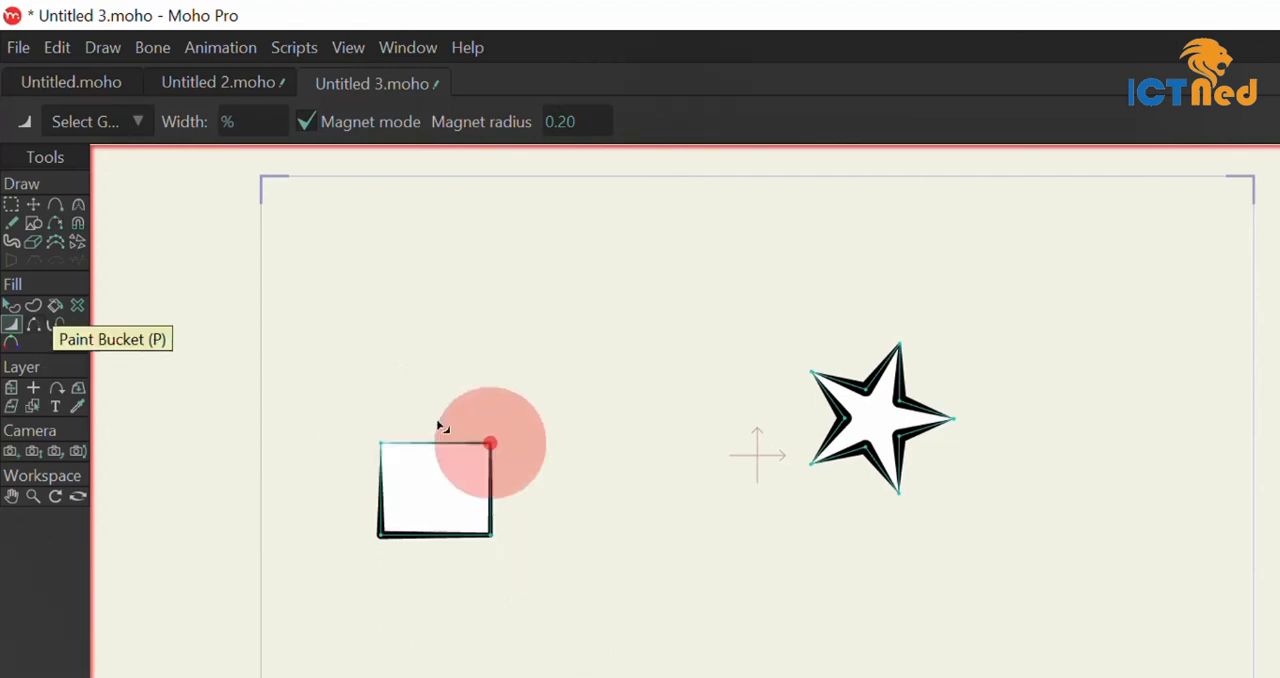
Use Hide Edge to hide and reshow each of the rectangle's four edges in turn.
left_click(35, 327)
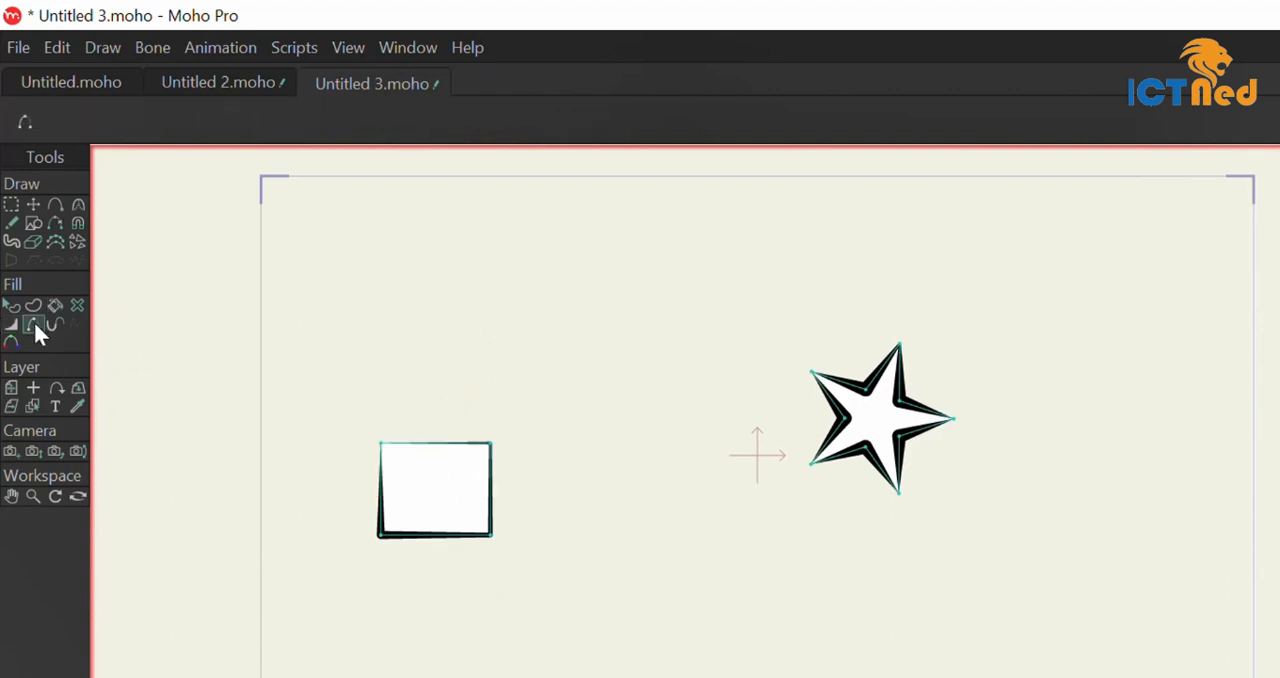
left_click(452, 444)
left_click(452, 444)
left_click(490, 494)
left_click(490, 494)
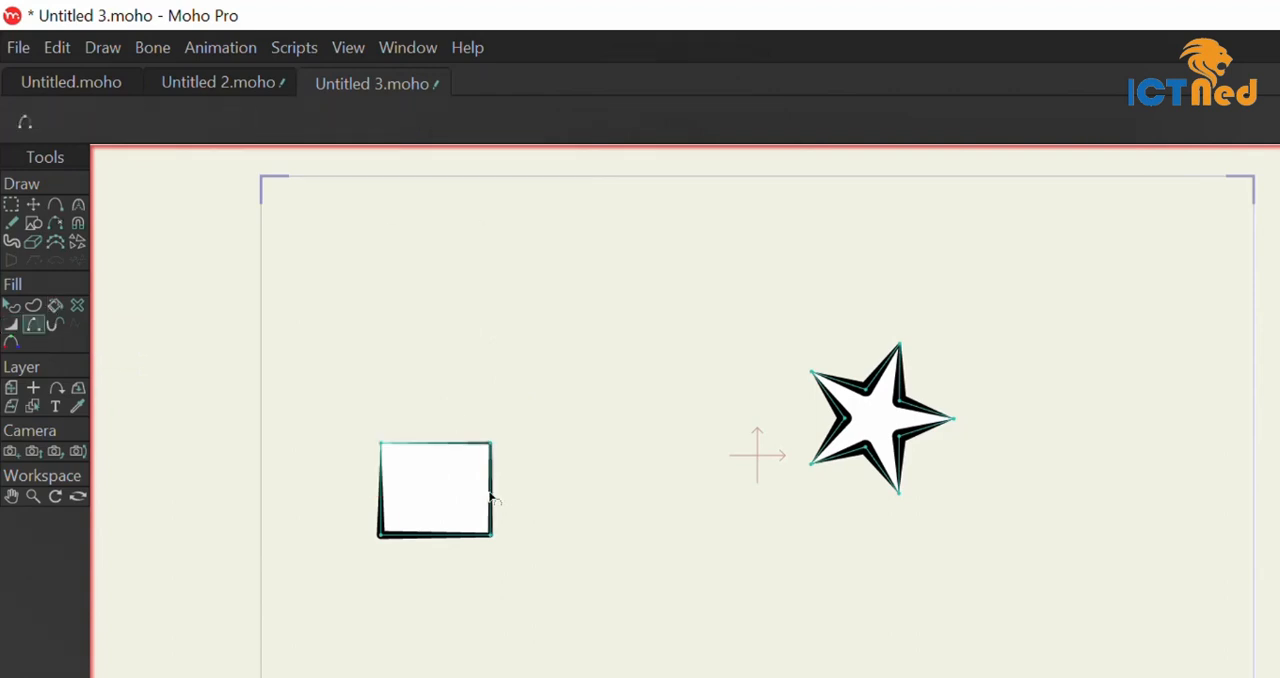
left_click(451, 541)
left_click(451, 539)
left_click(380, 497)
left_click(380, 497)
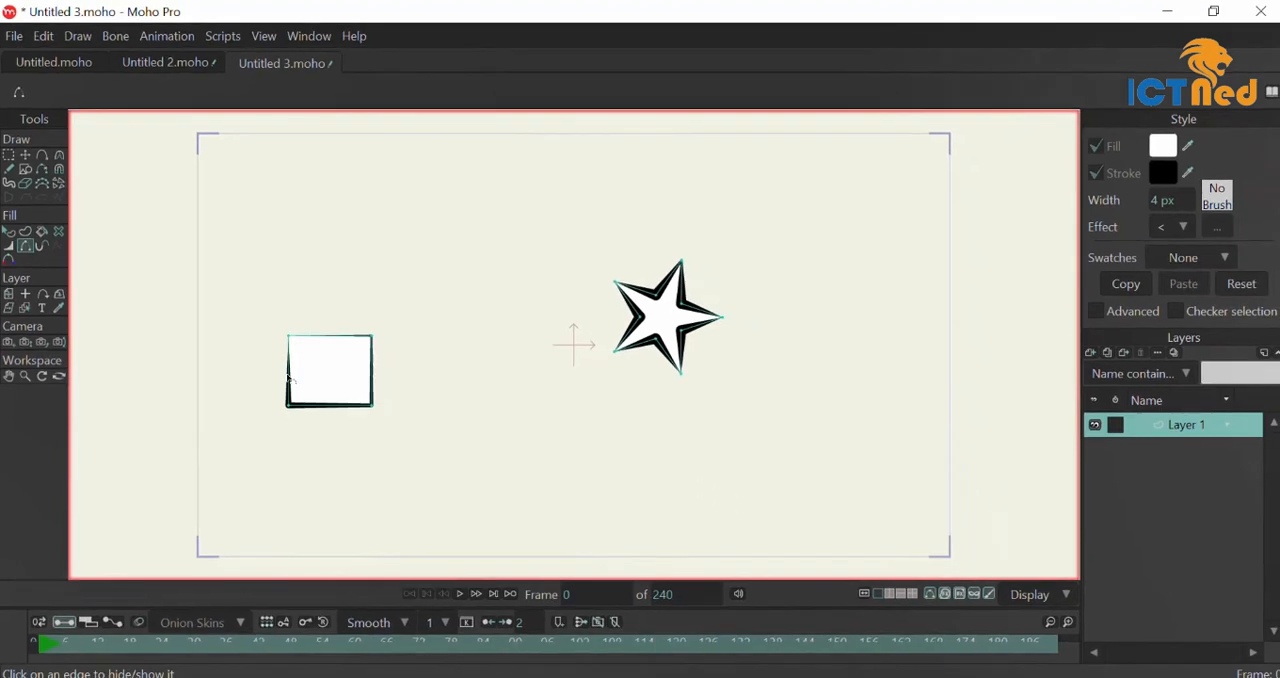